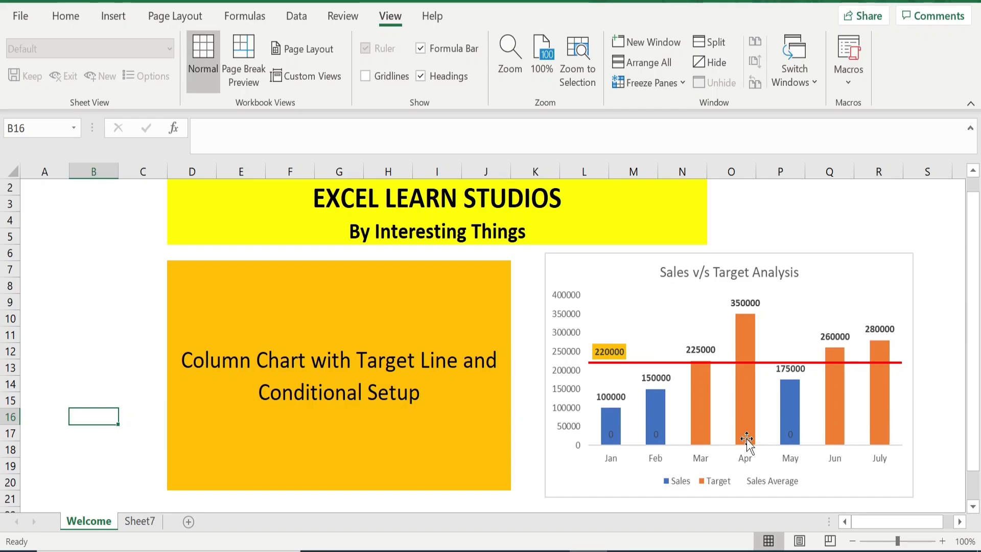
Switch to Sheet7 and label cell G3 as Sales Average
{"action": "left_click", "coordinate": [140, 521]}
{"action": "left_click_drag", "start_coordinate": [139, 203], "coordinate": [197, 317]}
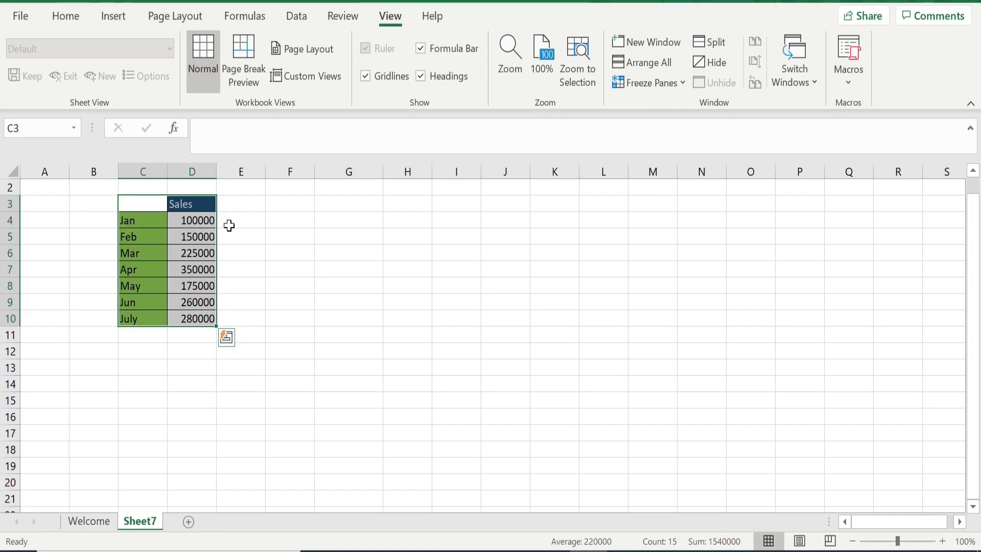
{"action": "left_click", "coordinate": [323, 205]}
{"action": "type", "text": "Salvs"}
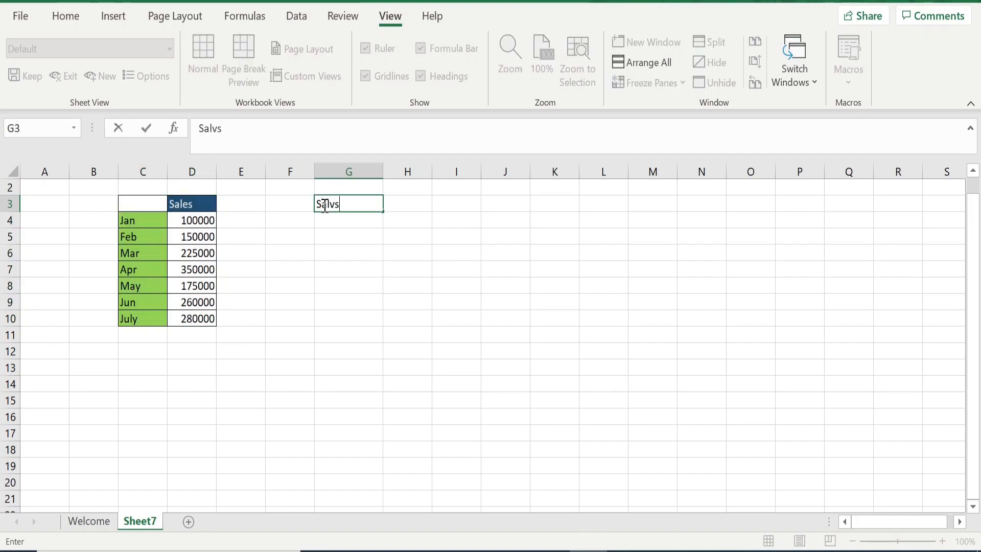
{"action": "type", "text": " Avera"}
{"action": "type", "text": "c"}
{"action": "key", "text": "BackSpace"}
{"action": "type", "text": "ge"}
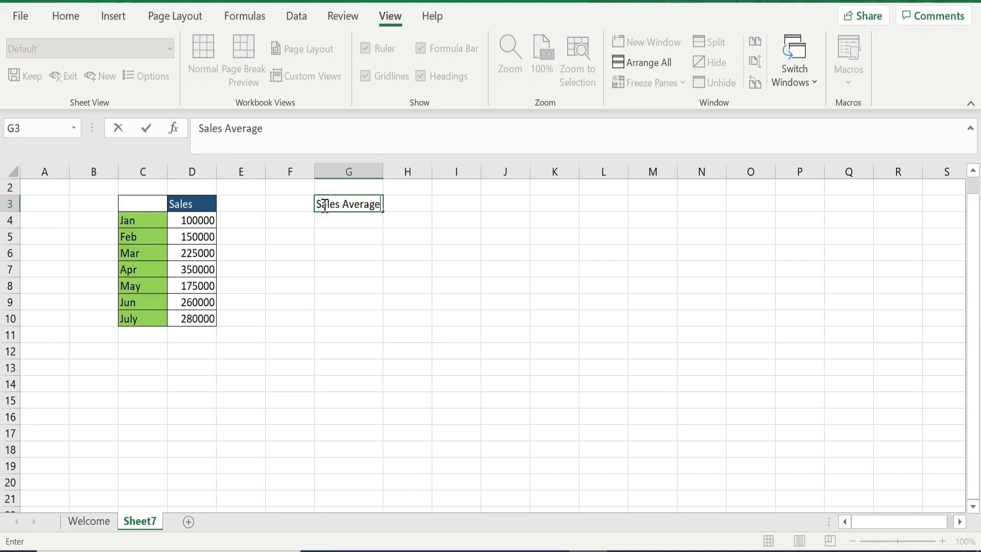
Enter the label Count in cell G4
{"action": "left_click", "coordinate": [348, 221]}
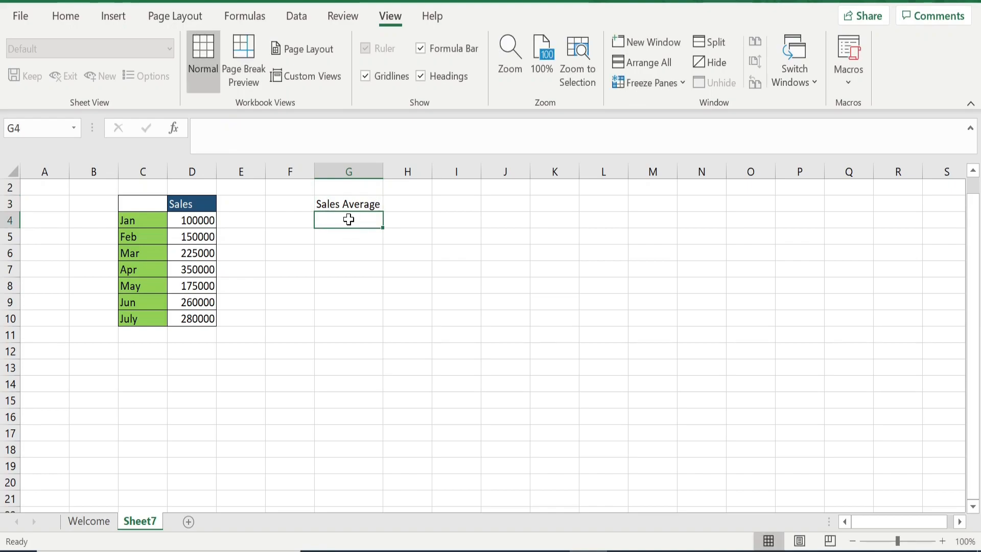
{"action": "type", "text": "Count"}
{"action": "key", "text": "Return"}
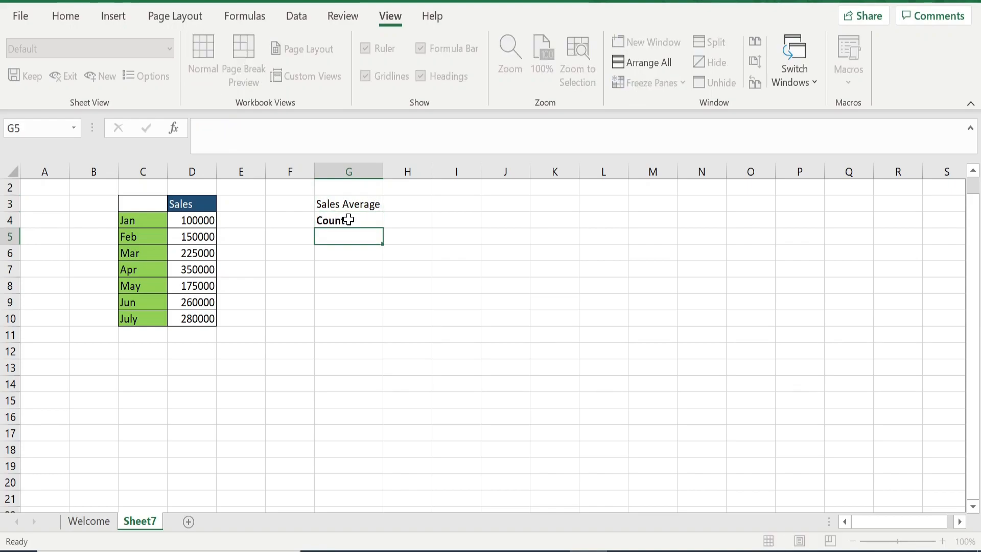
Enter =Average(D4:D10) in H3 to compute the average of the monthly sales
{"action": "left_click_drag", "start_coordinate": [198, 220], "coordinate": [197, 320]}
{"action": "left_click", "coordinate": [398, 204]}
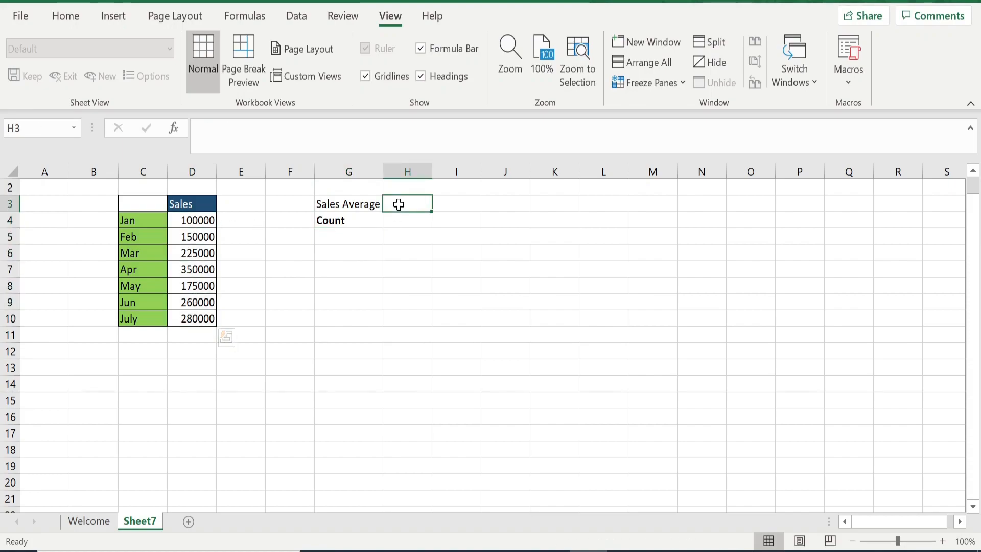
{"action": "type", "text": "=Ave"}
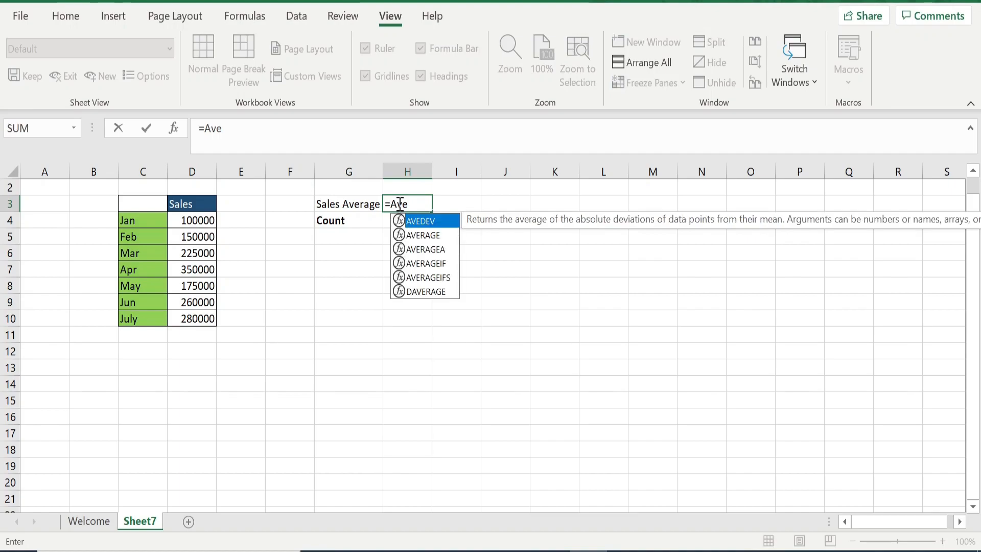
{"action": "type", "text": "rage="}
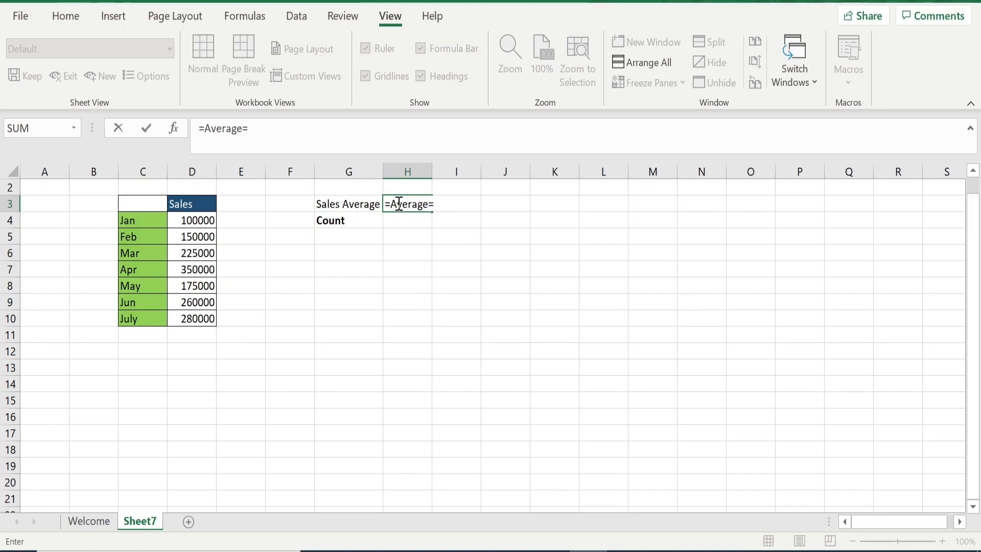
{"action": "key", "text": "BackSpace"}
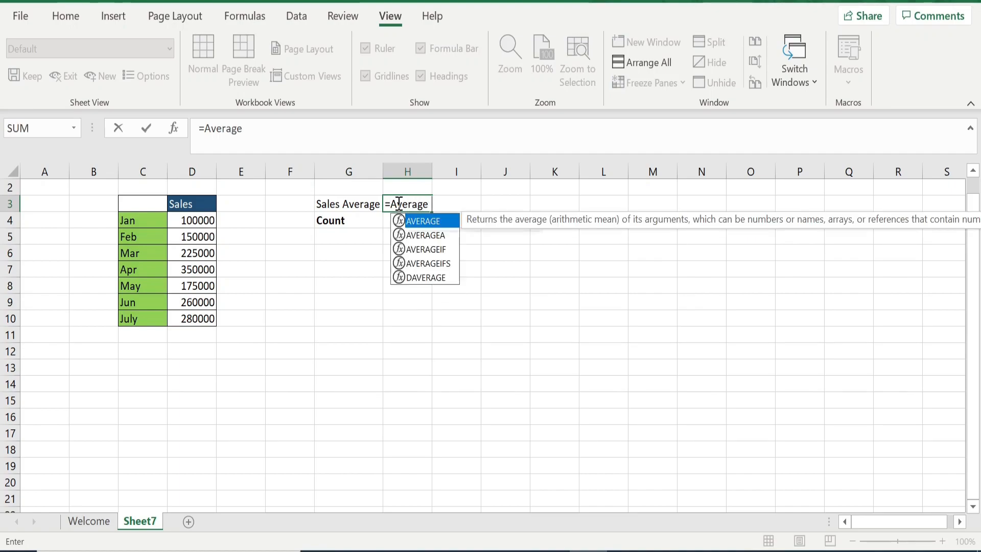
{"action": "type", "text": "("}
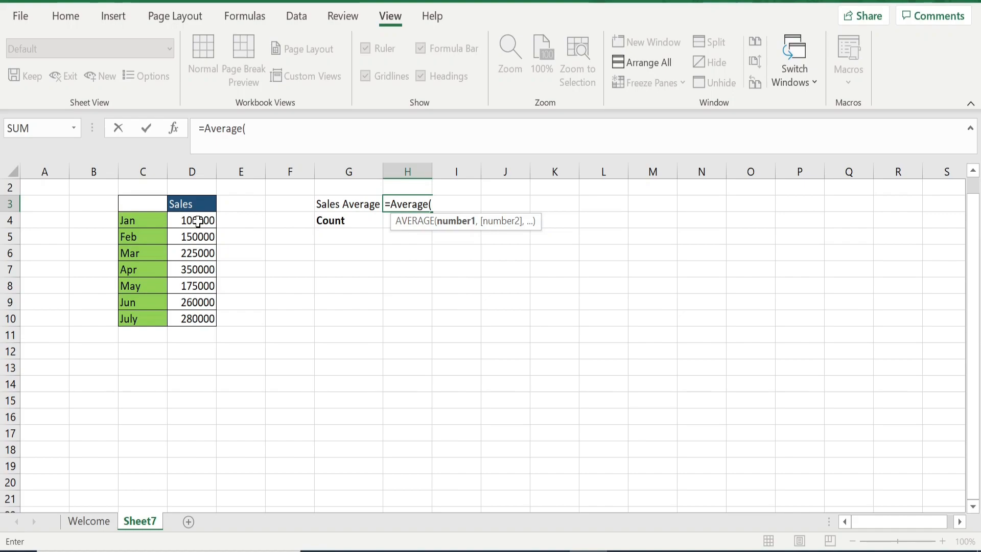
{"action": "left_click_drag", "start_coordinate": [197, 220], "coordinate": [194, 317]}
{"action": "type", "text": ")"}
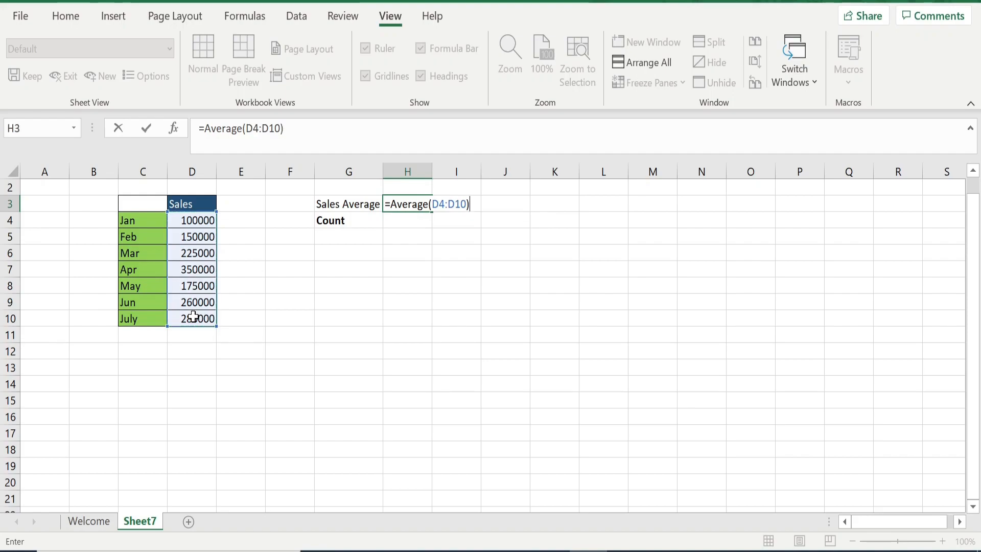
{"action": "key", "text": "Return"}
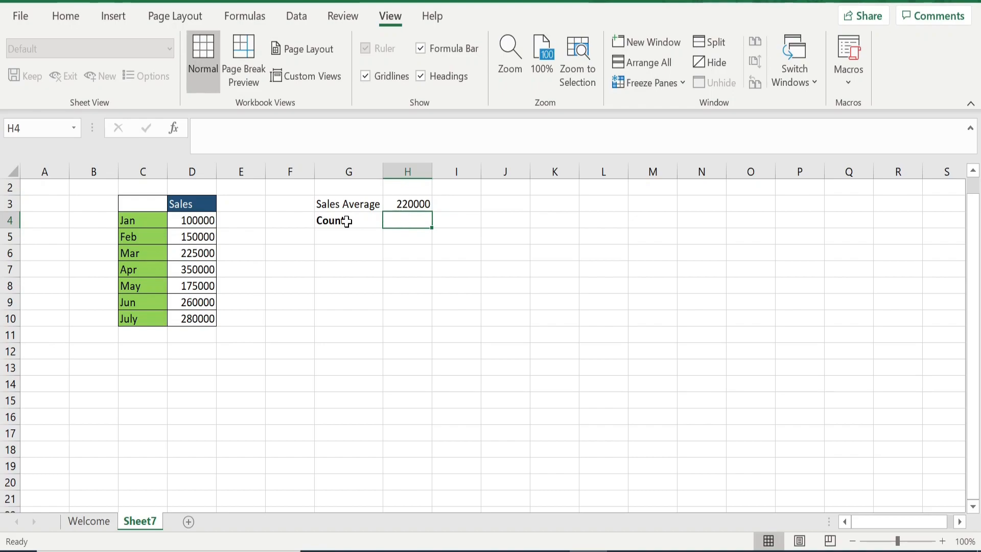
Enter =Count(D4:D10) in H4 to count the monthly sales values
{"action": "double_click", "coordinate": [392, 223]}
{"action": "type", "text": "=Count"}
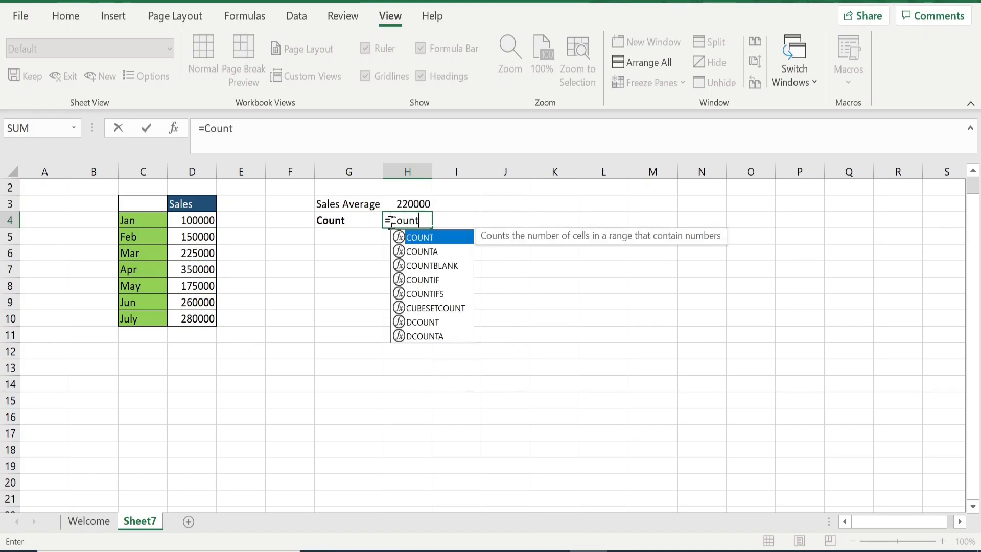
{"action": "type", "text": "("}
{"action": "left_click_drag", "start_coordinate": [207, 221], "coordinate": [210, 321]}
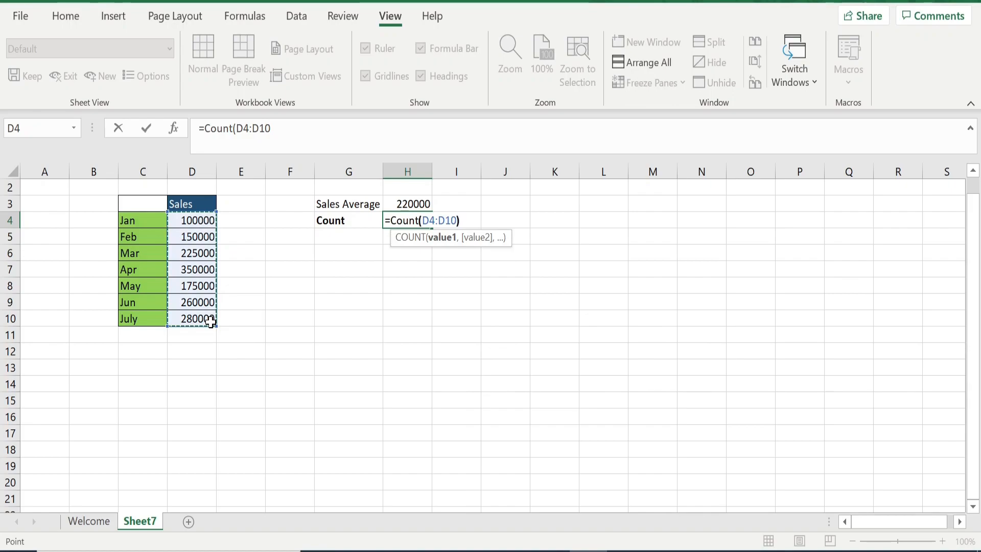
{"action": "type", "text": ")"}
{"action": "key", "text": "Return"}
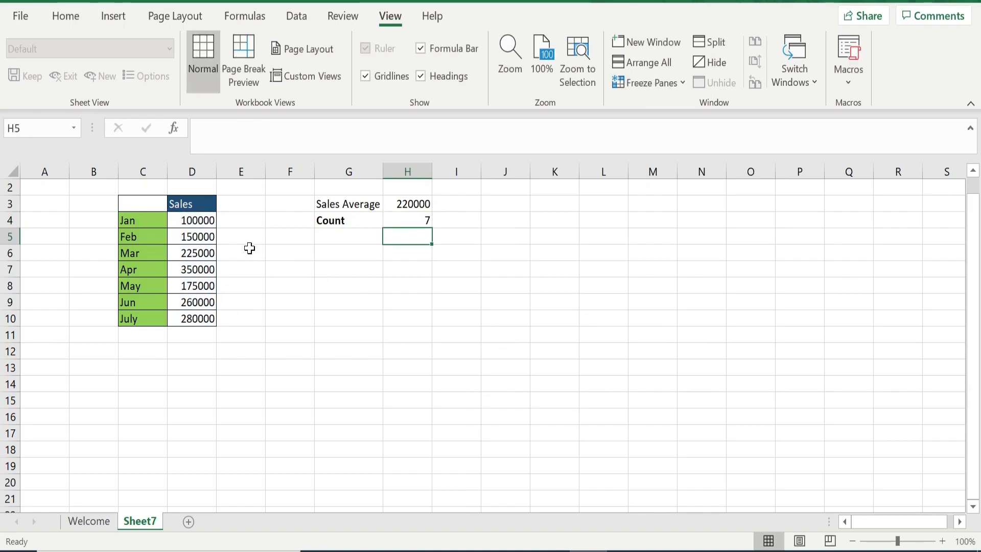
{"action": "left_click", "coordinate": [422, 218]}
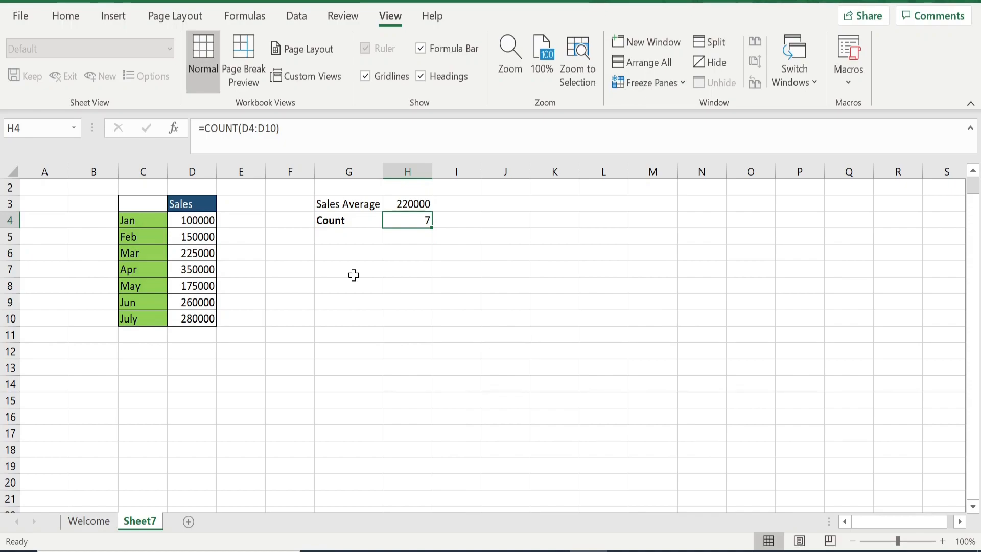
Enter the column header Target in cell E3
{"action": "left_click", "coordinate": [235, 205]}
{"action": "type", "text": "Target"}
{"action": "key", "text": "Return"}
Enter =IF(D4>$H$3,D4,"") in E4, with the sales average referenced absolutely
{"action": "type", "text": "=If("}
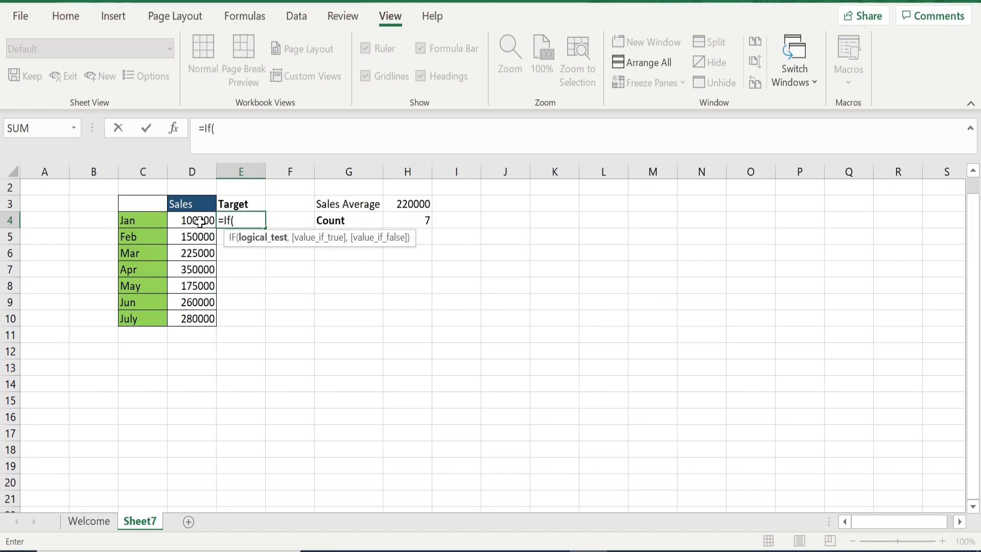
{"action": "left_click", "coordinate": [200, 221]}
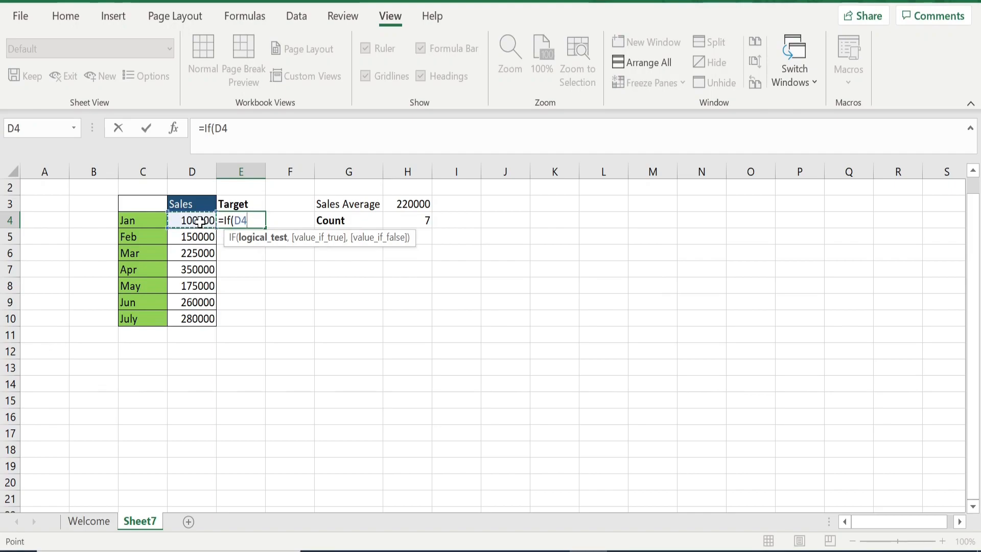
{"action": "type", "text": ">"}
{"action": "left_click", "coordinate": [415, 205]}
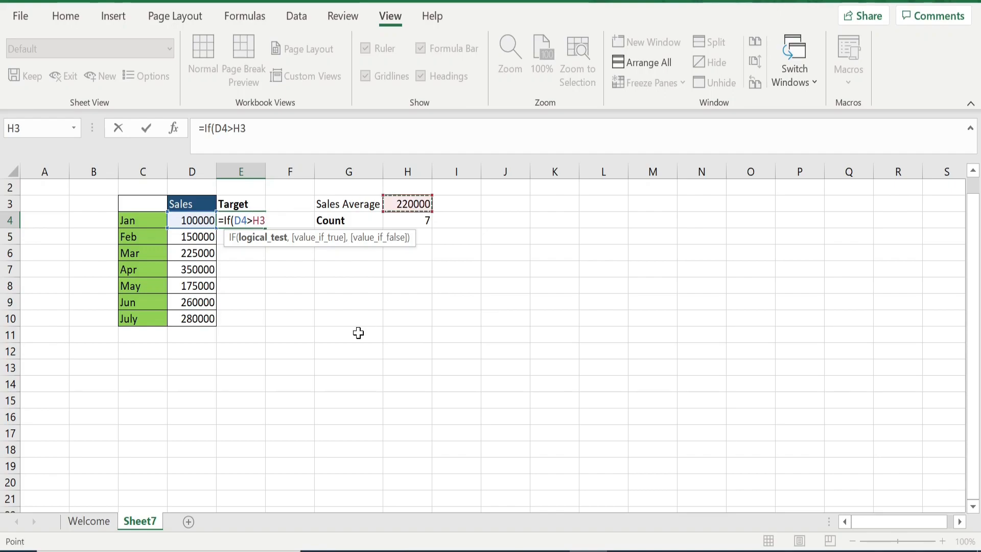
{"action": "type", "text": ","}
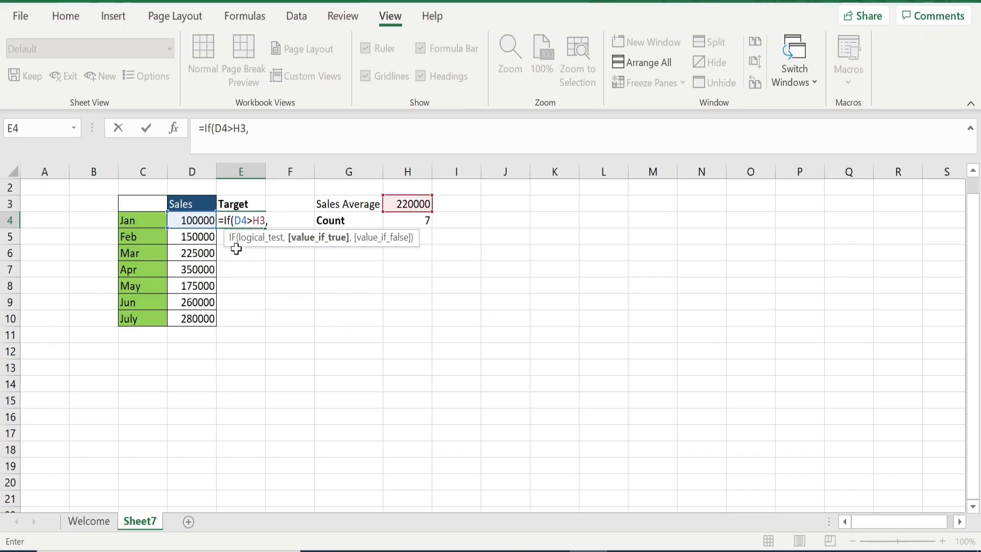
{"action": "left_click", "coordinate": [206, 222]}
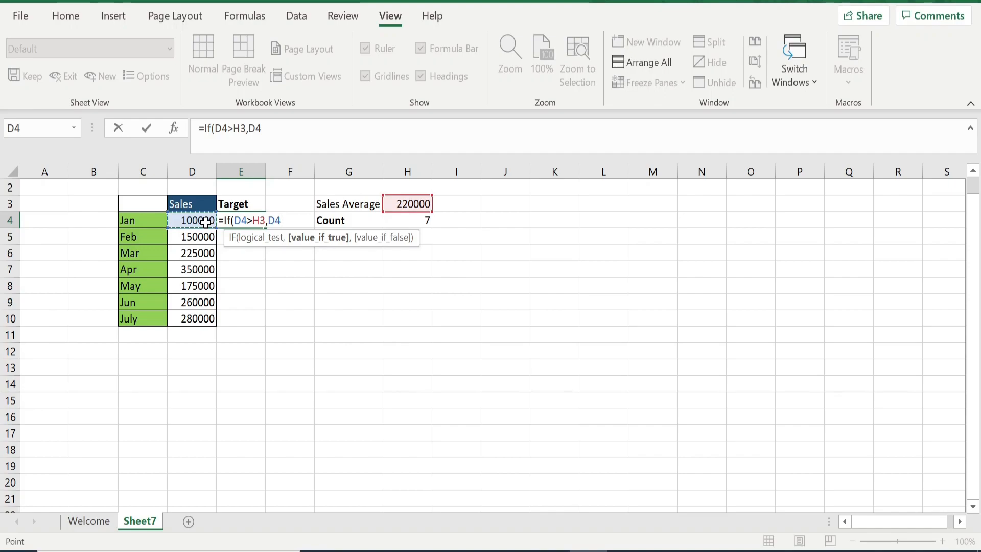
{"action": "type", "text": ",\"\""}
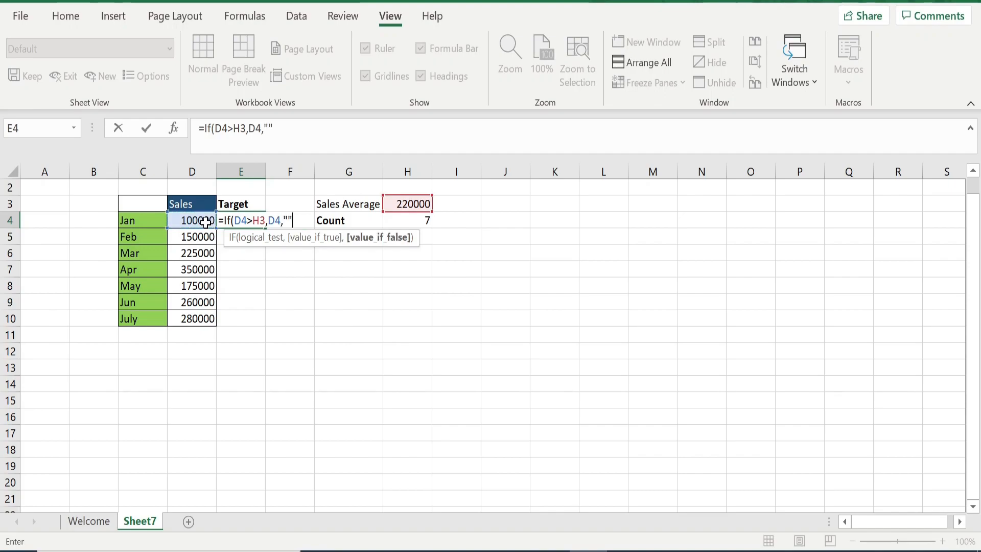
{"action": "type", "text": ")"}
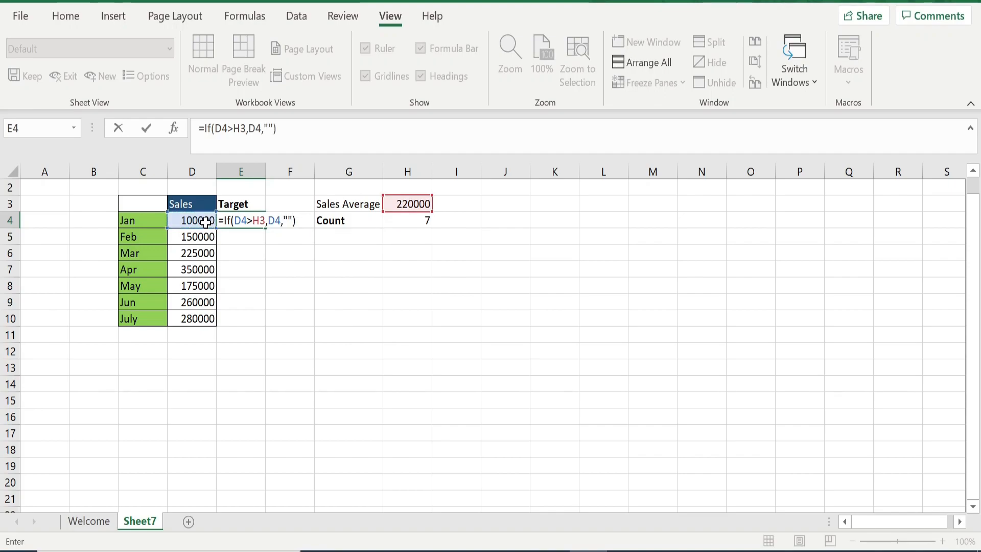
{"action": "left_click", "coordinate": [255, 221]}
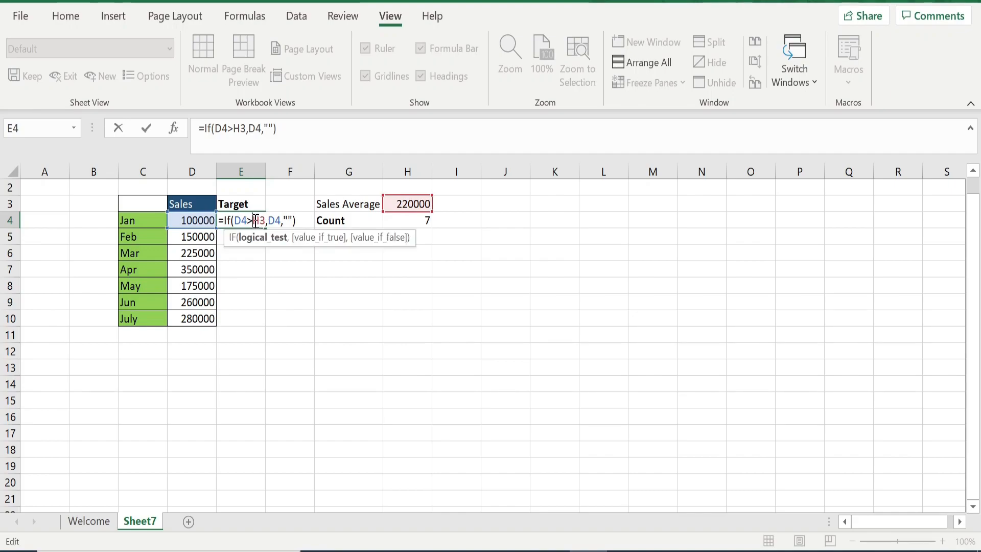
{"action": "type", "text": "$"}
{"action": "key", "text": "Right"}
{"action": "type", "text": "$"}
{"action": "left_click", "coordinate": [307, 129]}
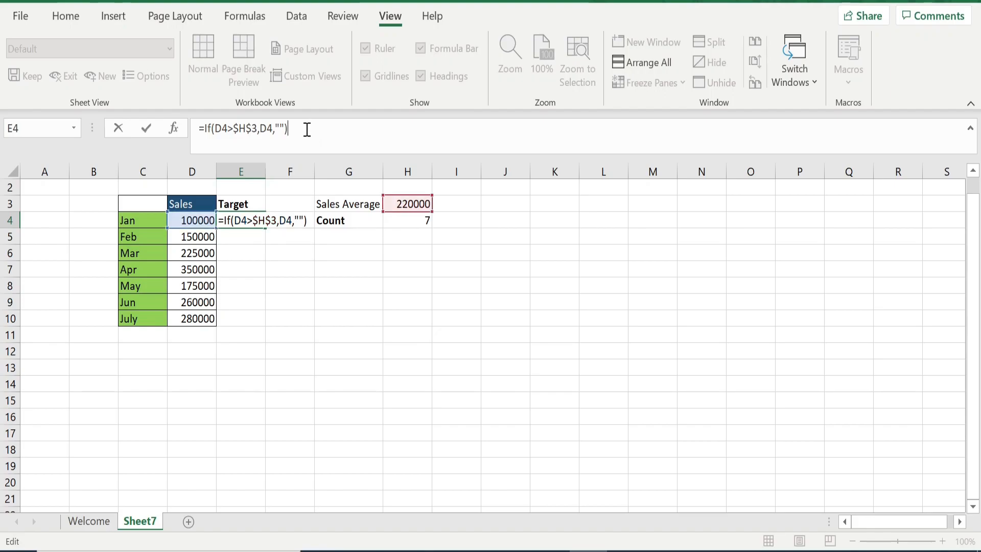
{"action": "key", "text": "Return"}
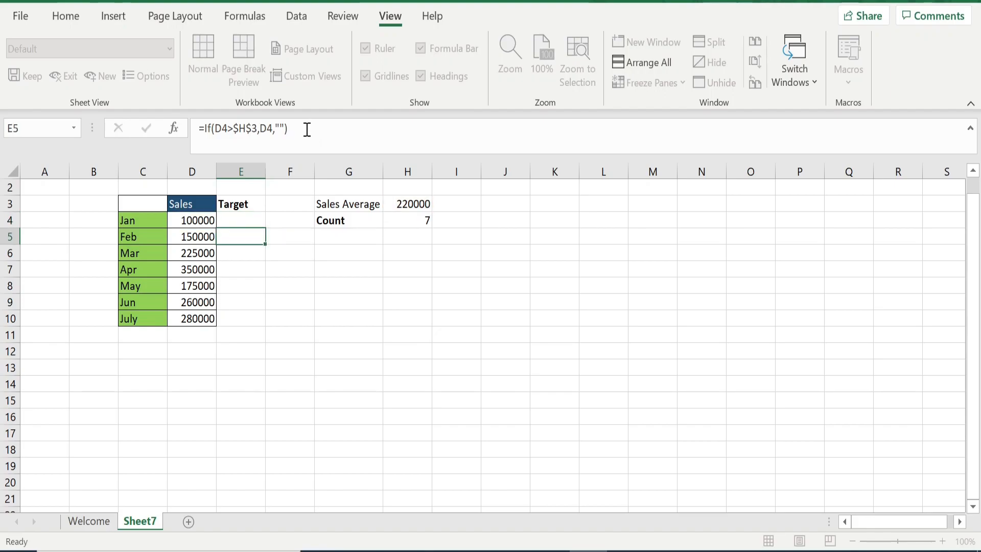
Fill the Target formula down from E4 to E10
{"action": "left_click", "coordinate": [235, 220]}
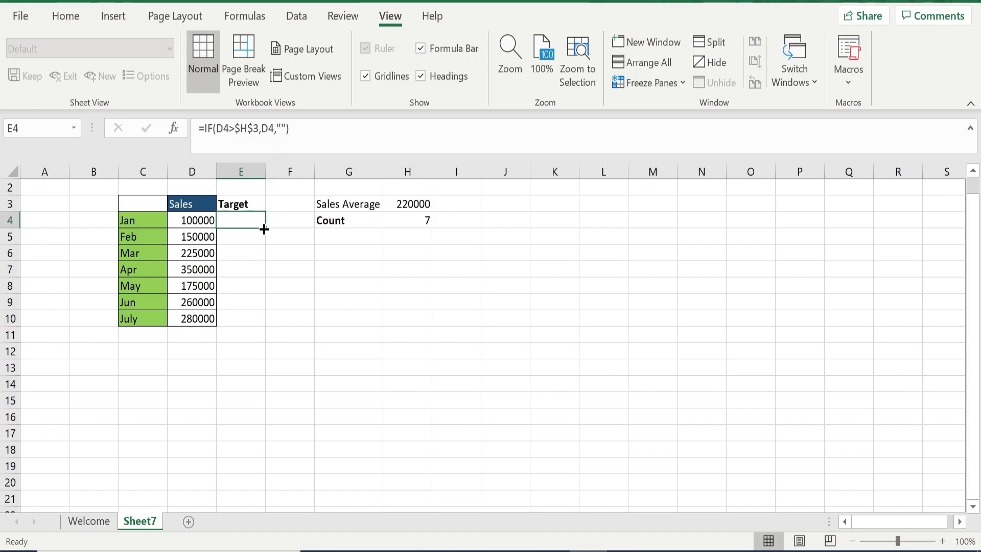
{"action": "left_click_drag", "start_coordinate": [264, 229], "coordinate": [260, 334]}
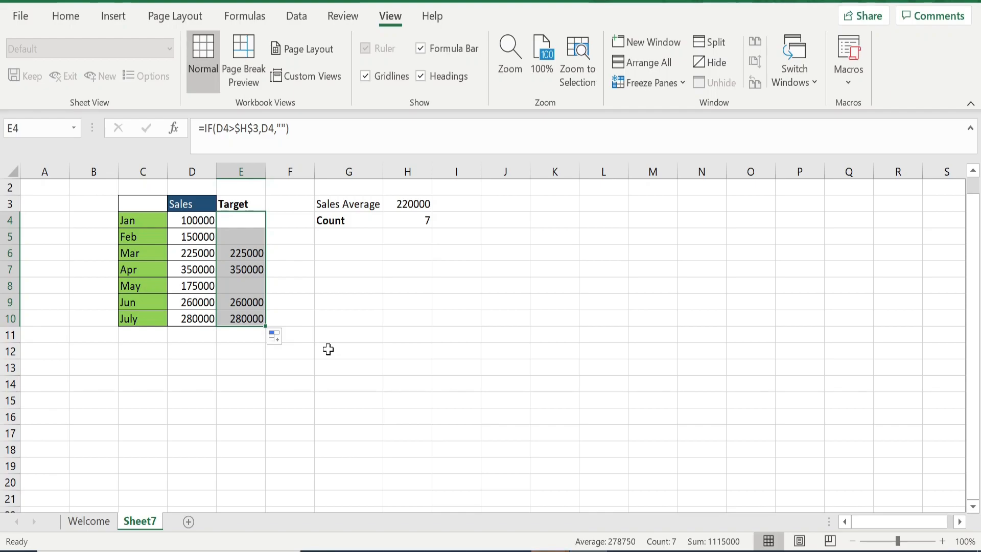
{"action": "left_click", "coordinate": [452, 337]}
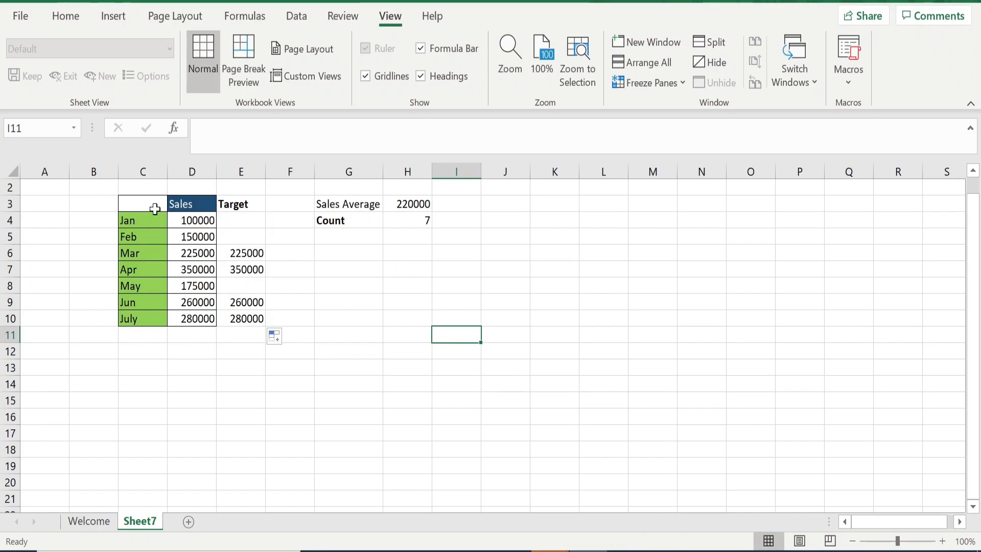
Insert a 2-D clustered column chart from the month, Sales and Target data in C3:E10
{"action": "left_click_drag", "start_coordinate": [136, 204], "coordinate": [237, 318]}
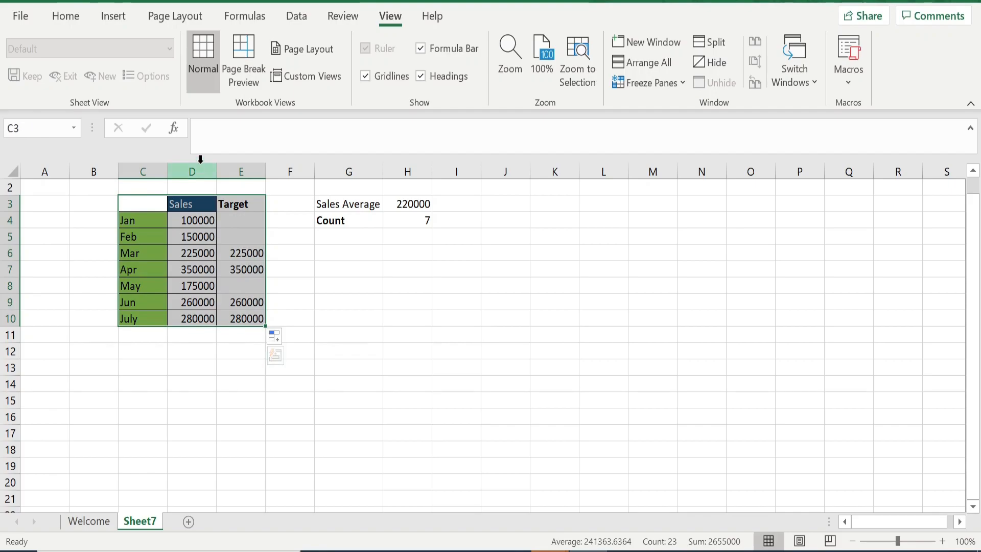
{"action": "left_click", "coordinate": [114, 17]}
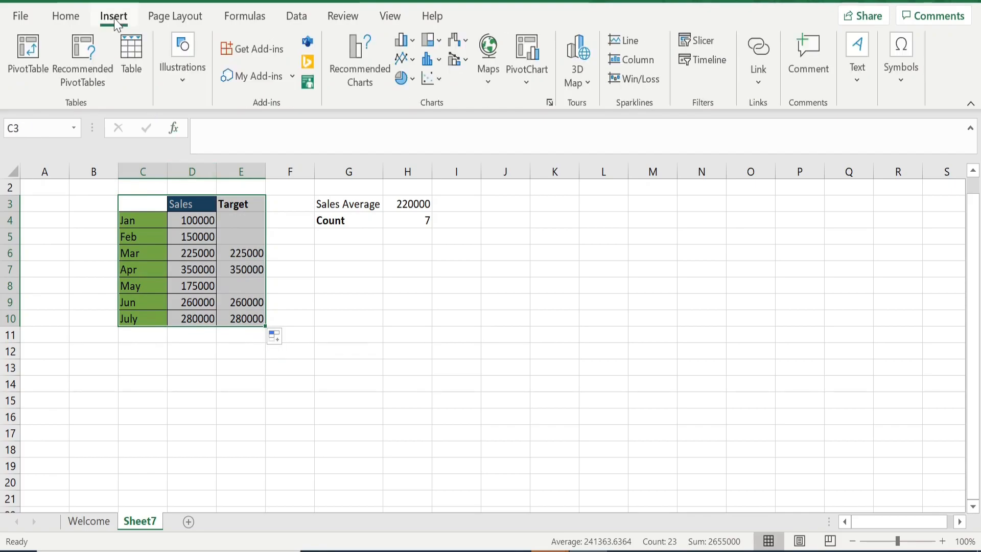
{"action": "left_click", "coordinate": [408, 40]}
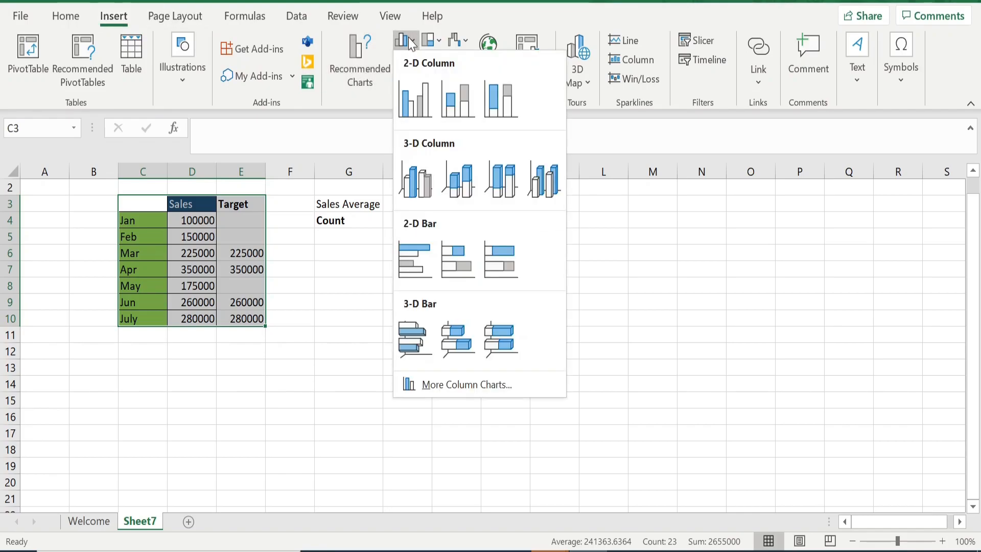
{"action": "left_click", "coordinate": [412, 98]}
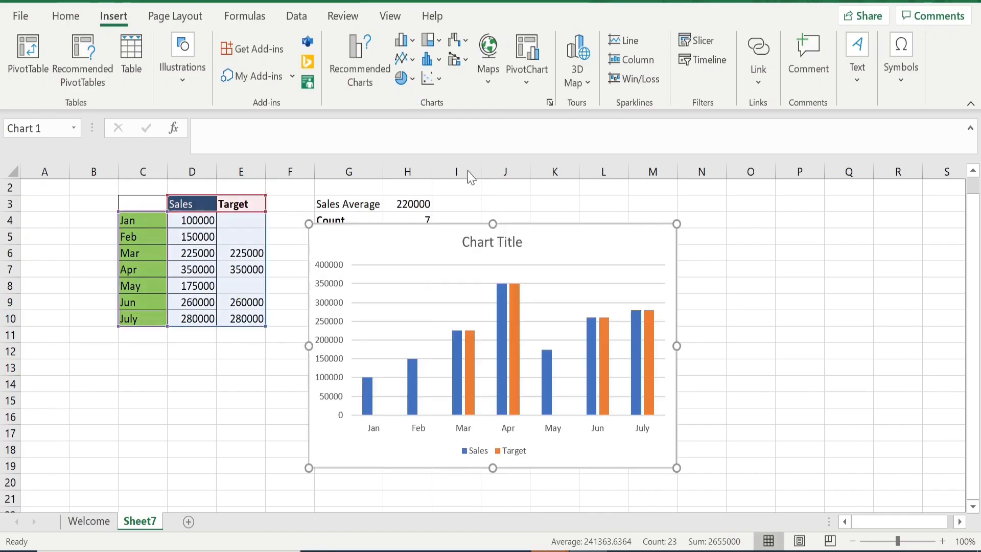
Move the chart slightly down and right, then widen it a little
{"action": "left_click_drag", "start_coordinate": [569, 233], "coordinate": [587, 258]}
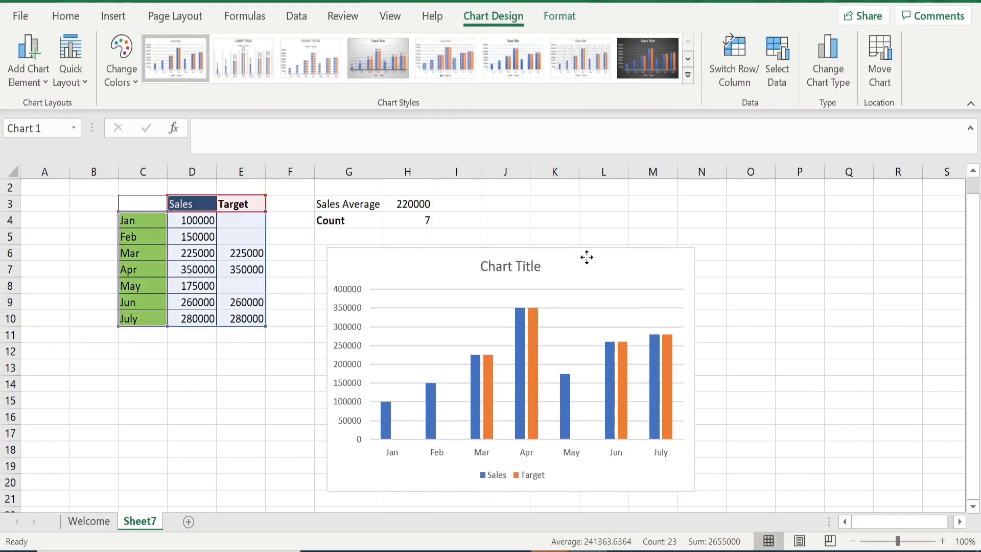
{"action": "left_click_drag", "start_coordinate": [696, 370], "coordinate": [715, 370]}
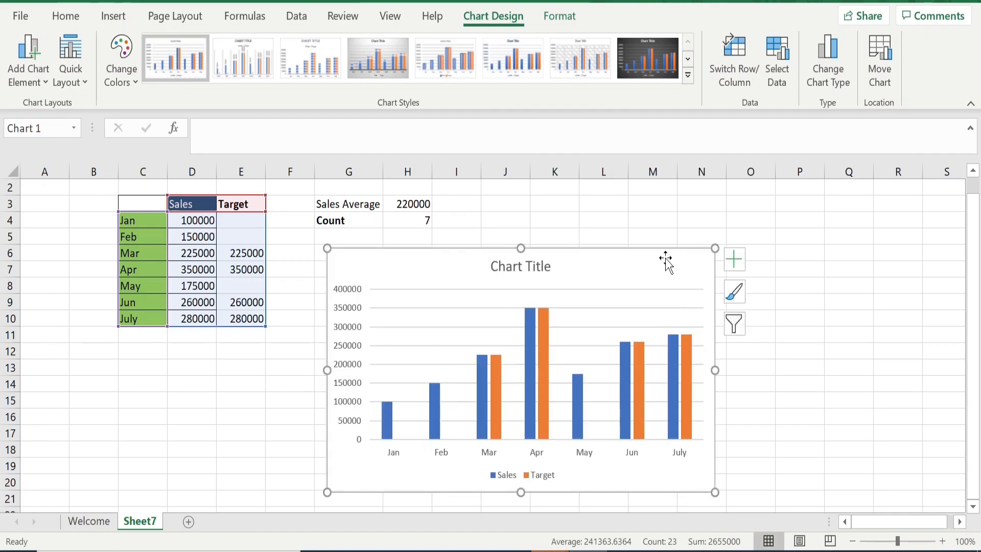
Move the chart slightly to the left
{"action": "left_click_drag", "start_coordinate": [664, 258], "coordinate": [649, 261]}
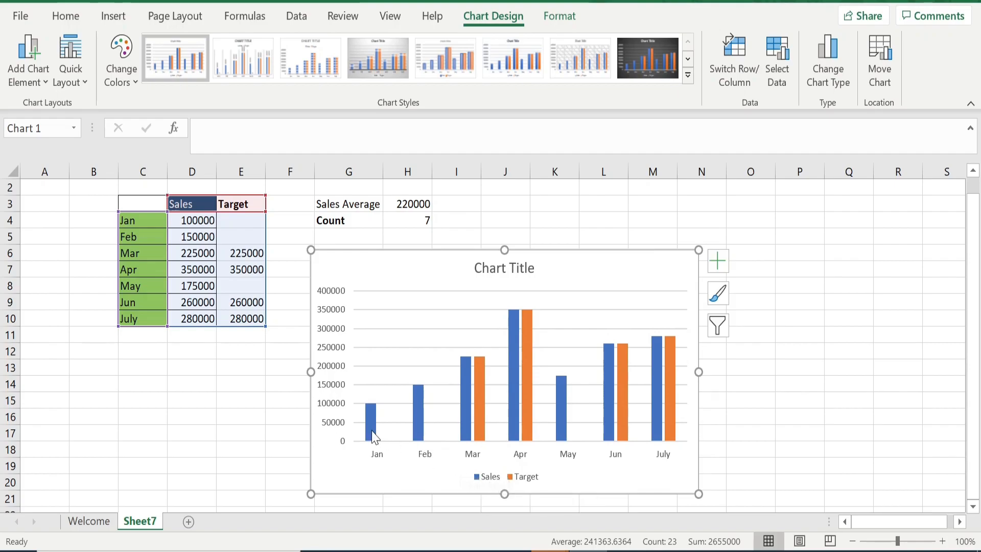
{"action": "mouse_move", "coordinate": [373, 437]}
{"action": "mouse_move", "coordinate": [672, 419]}
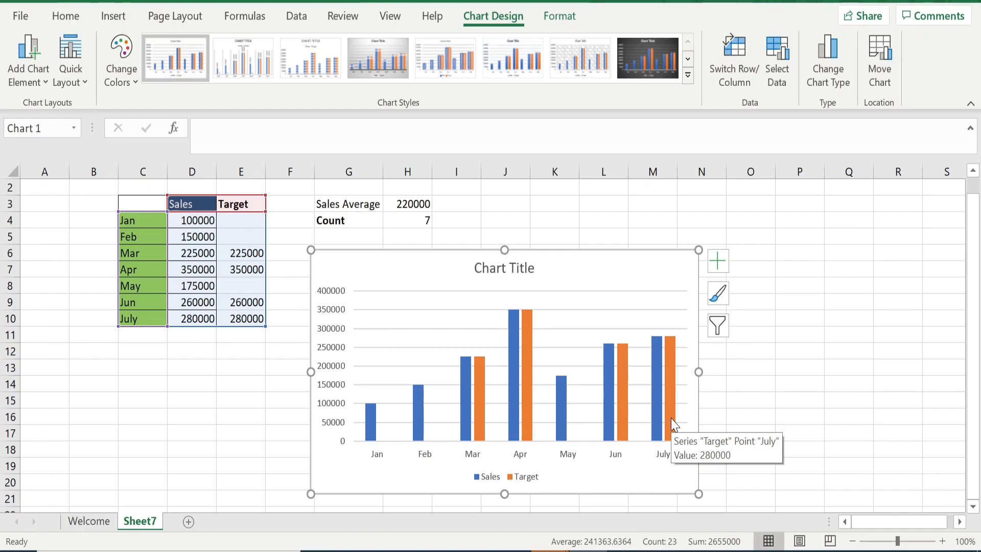
{"action": "mouse_move", "coordinate": [516, 398]}
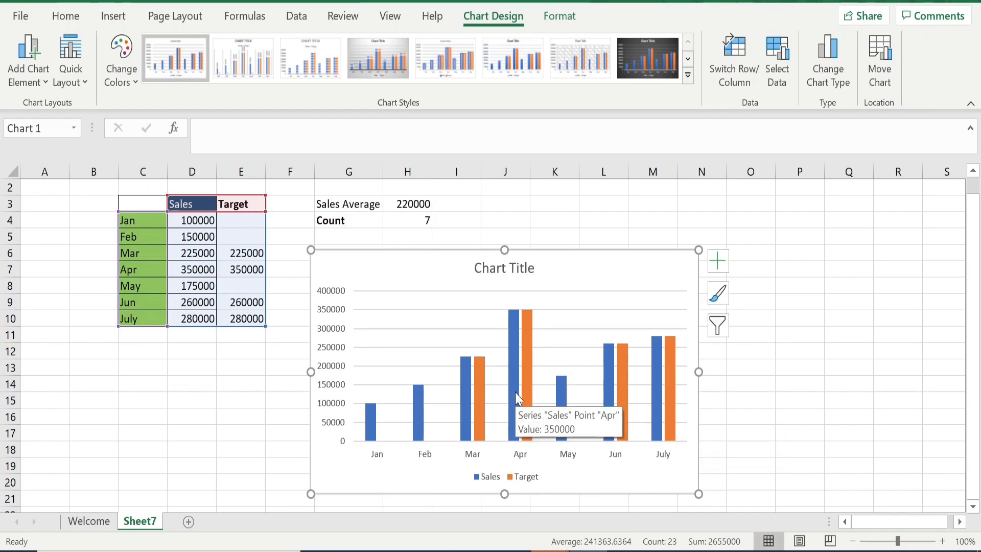
{"action": "mouse_move", "coordinate": [528, 376]}
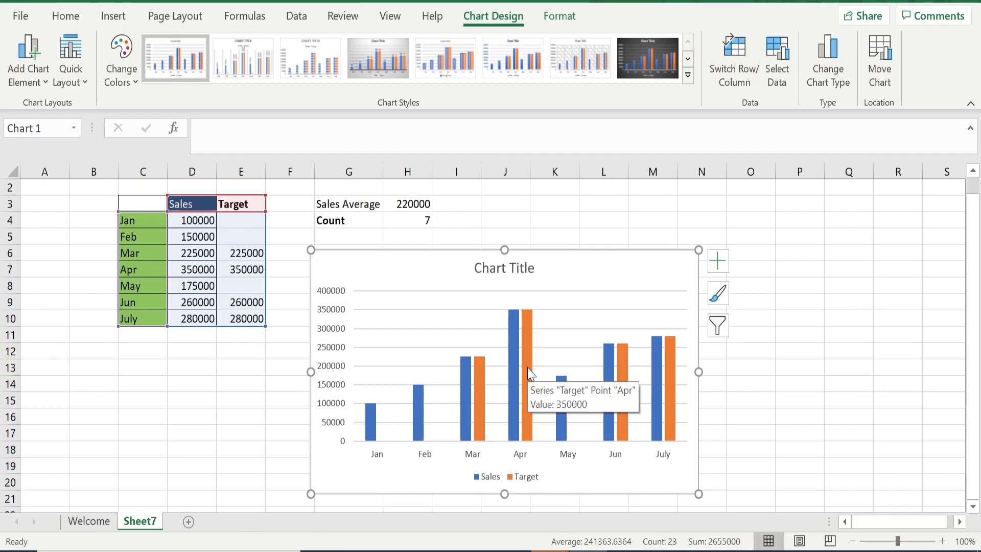
Set the Target series' overlap to 100% and gap width to 169% so Target columns cover the Sales columns
{"action": "left_click", "coordinate": [529, 373]}
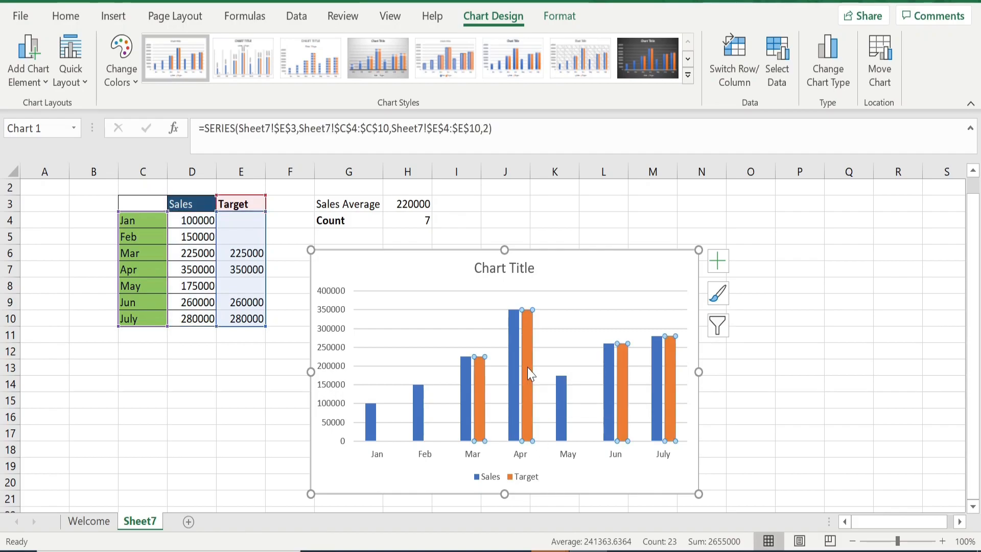
{"action": "right_click", "coordinate": [530, 374]}
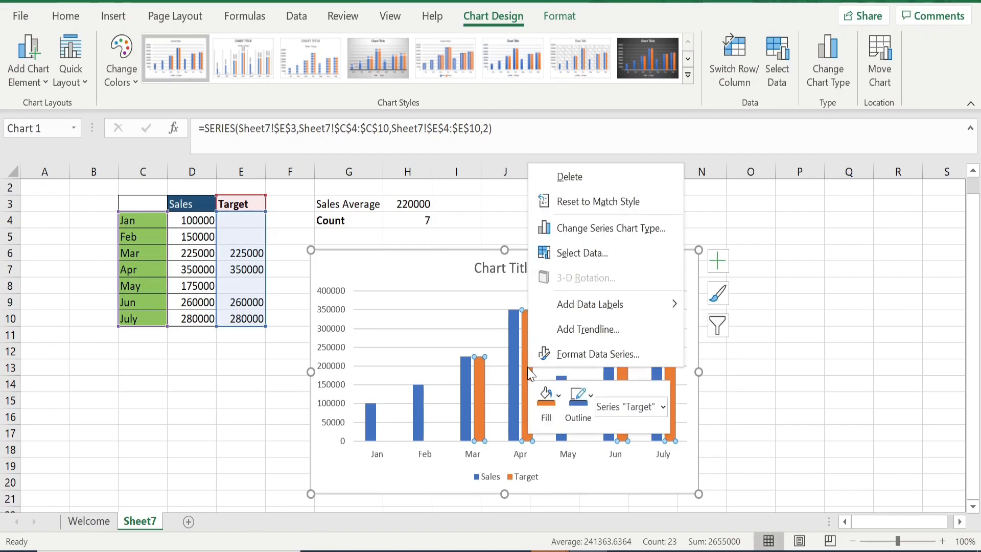
{"action": "left_click", "coordinate": [574, 357]}
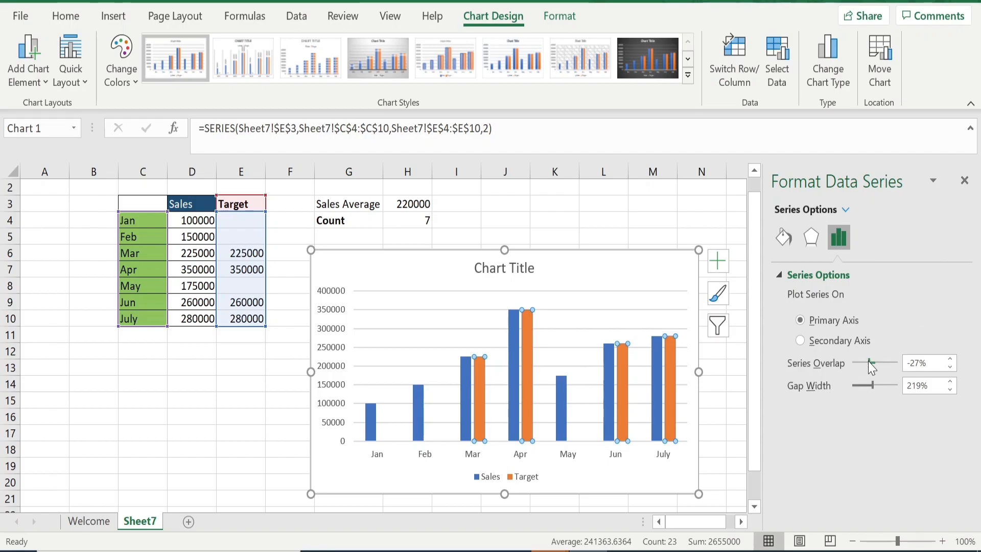
{"action": "left_click_drag", "start_coordinate": [870, 363], "coordinate": [869, 387]}
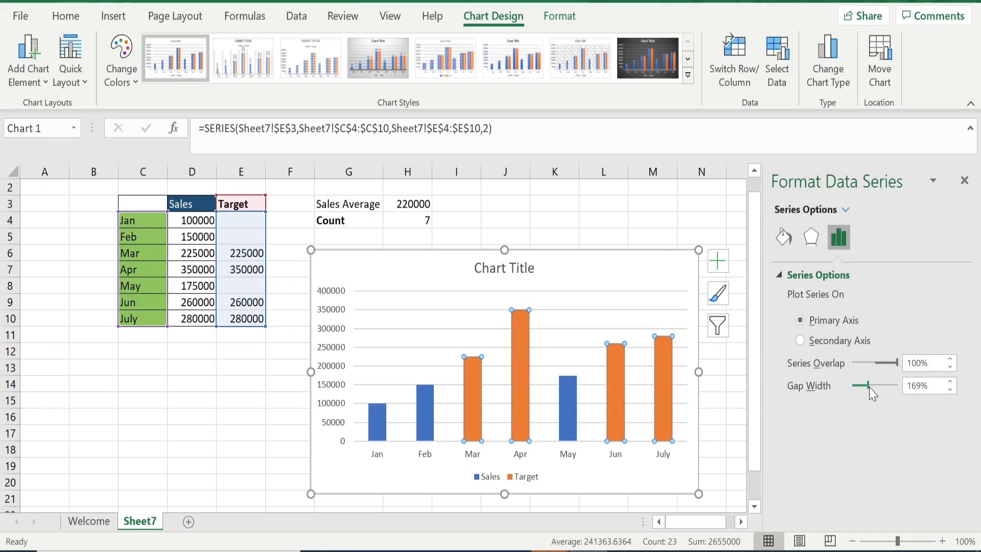
{"action": "left_click", "coordinate": [964, 180]}
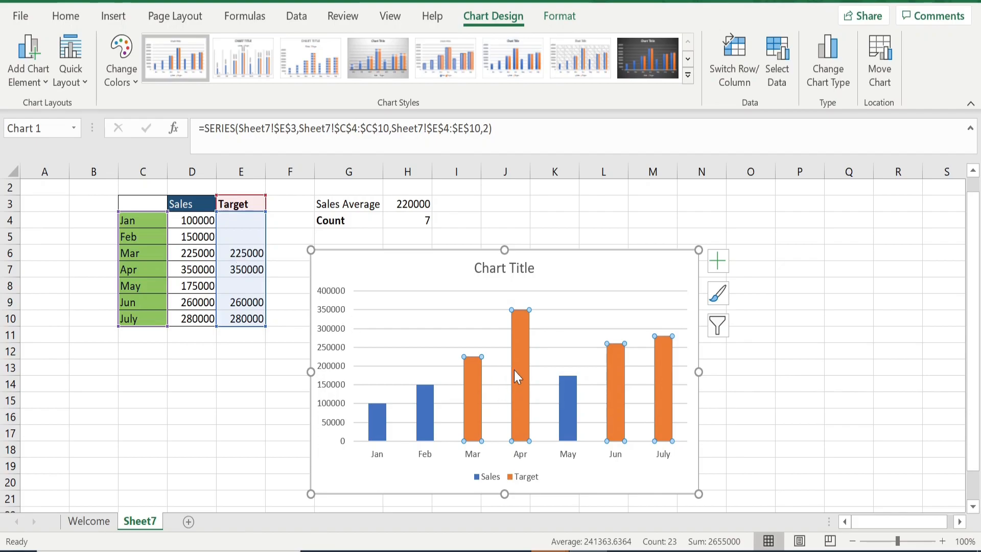
Add a new data series to the chart, naming it from the Sales Average label in G3
{"action": "mouse_move", "coordinate": [520, 418]}
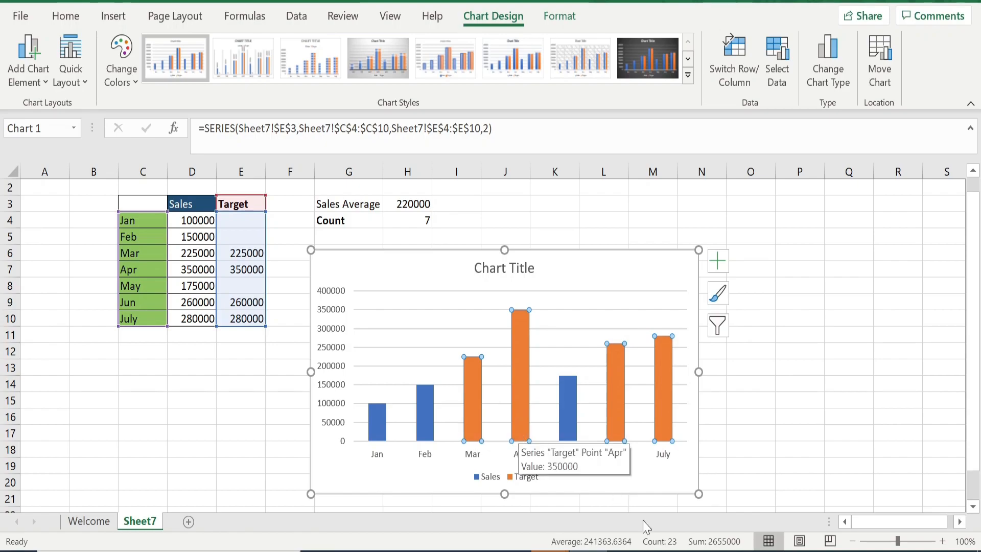
{"action": "left_click", "coordinate": [728, 383]}
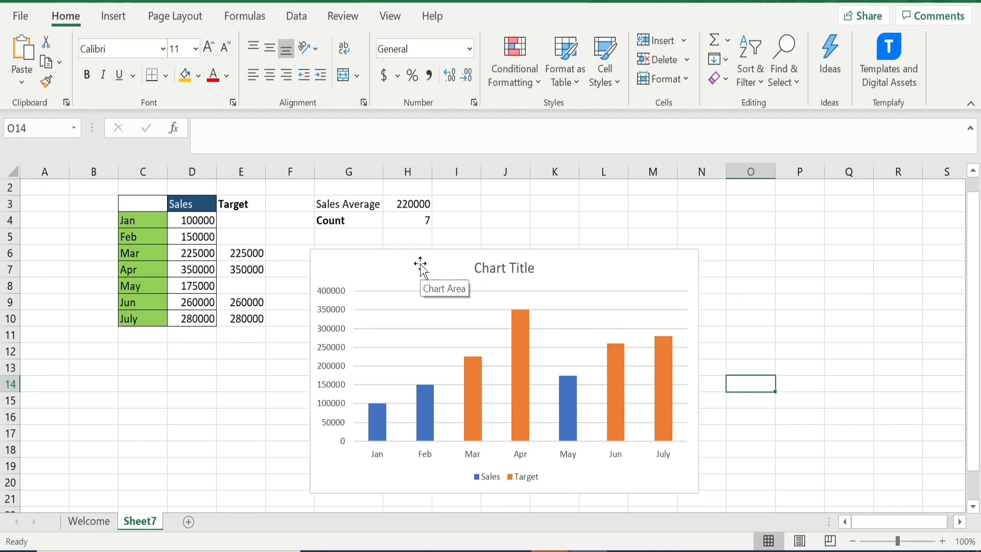
{"action": "left_click", "coordinate": [434, 252]}
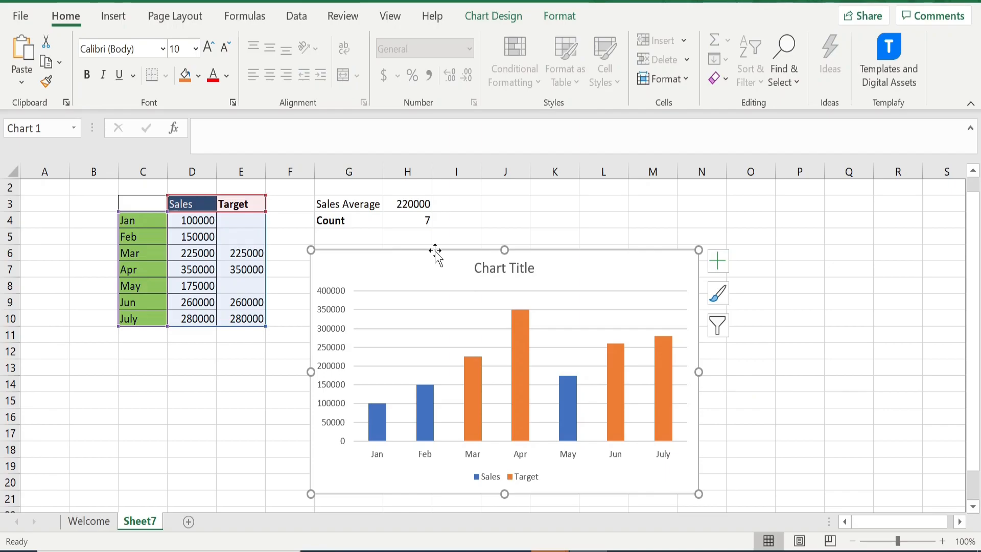
{"action": "left_click", "coordinate": [498, 24]}
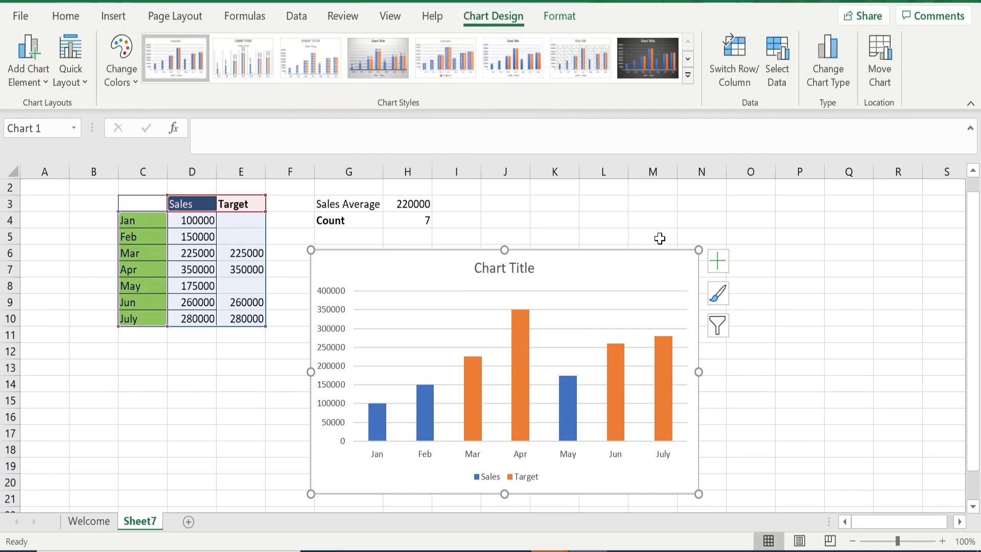
{"action": "left_click", "coordinate": [771, 76]}
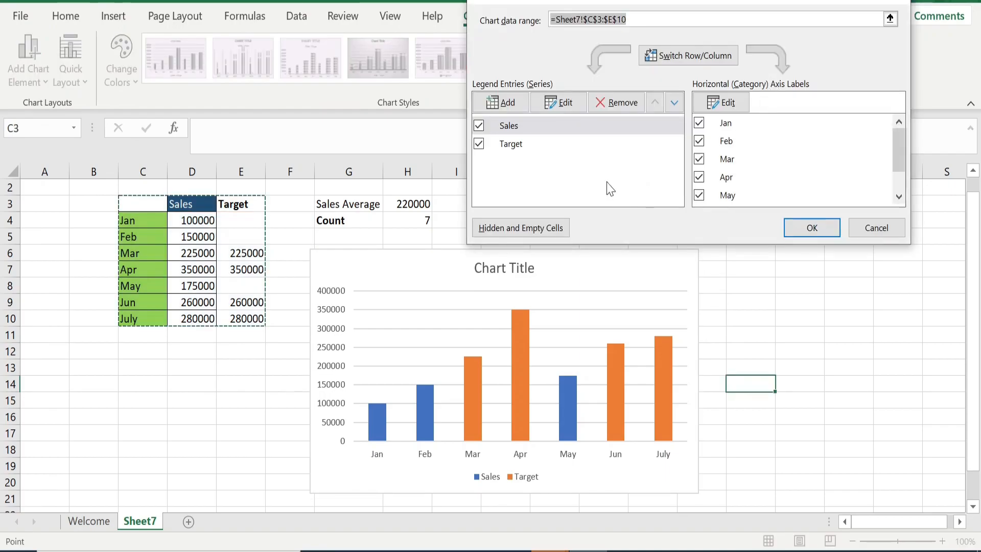
{"action": "left_click", "coordinate": [508, 104]}
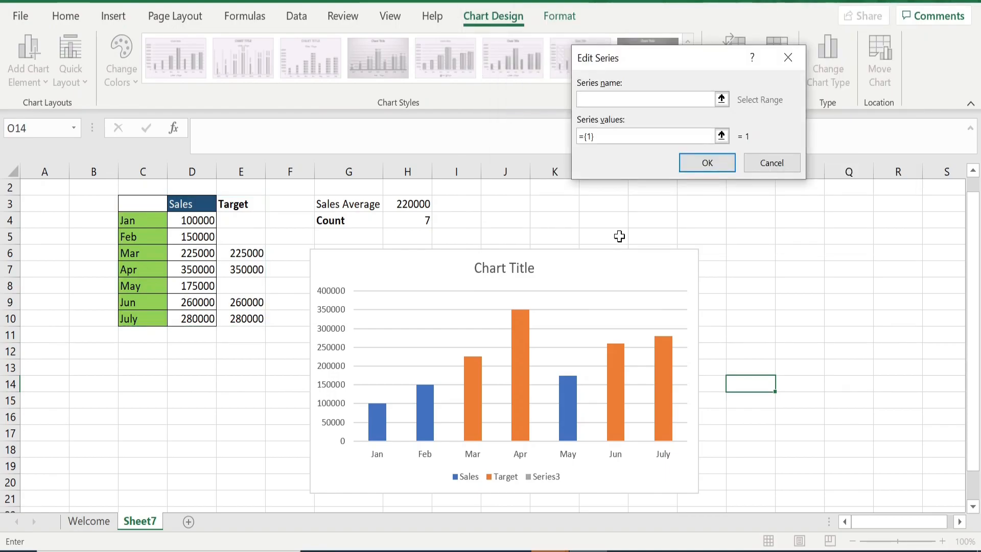
{"action": "left_click", "coordinate": [614, 102]}
{"action": "type", "text": "="}
{"action": "left_click", "coordinate": [348, 206]}
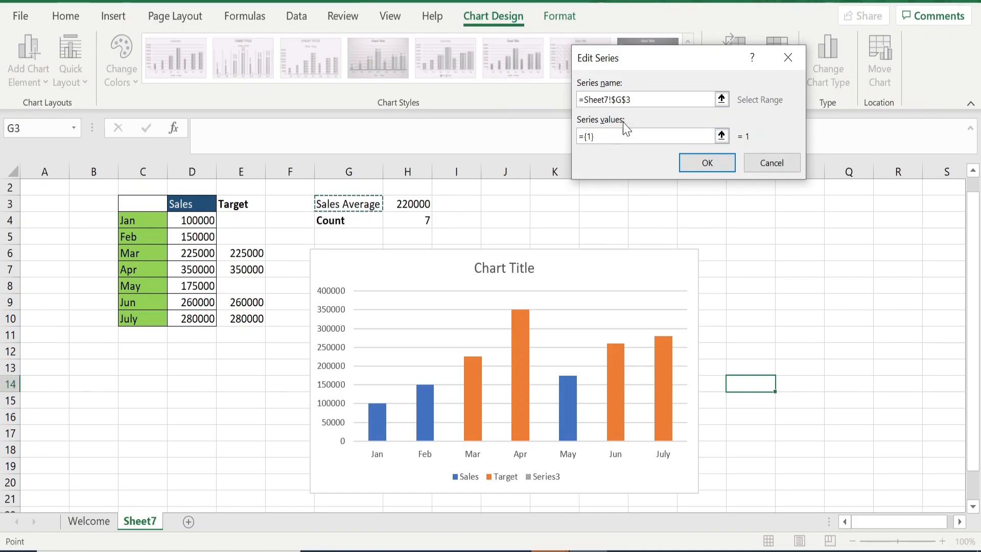
Set the new series' values to the average in H3 and confirm the chart data selection
{"action": "left_click", "coordinate": [599, 138]}
{"action": "key", "text": "BackSpace"}
{"action": "key", "text": "BackSpace"}
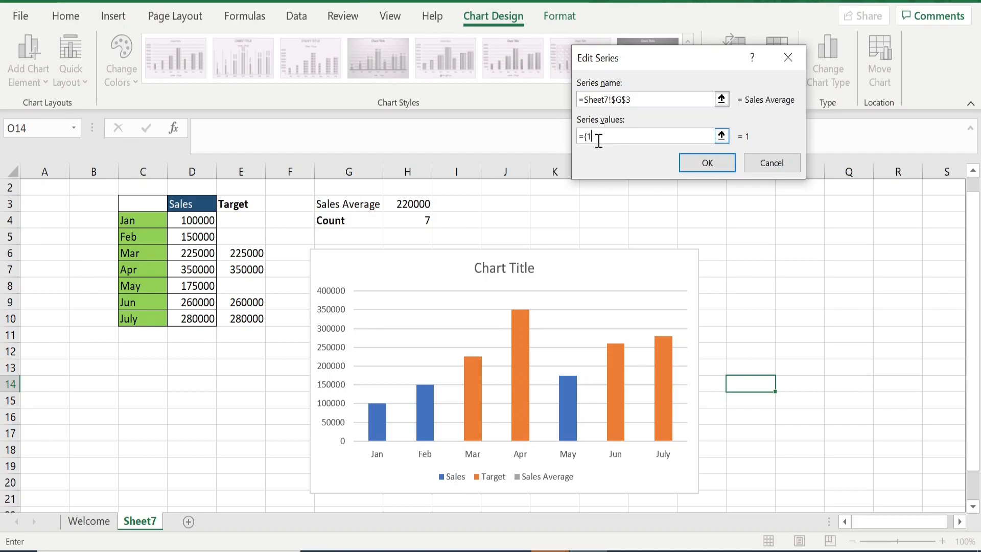
{"action": "left_click", "coordinate": [408, 205]}
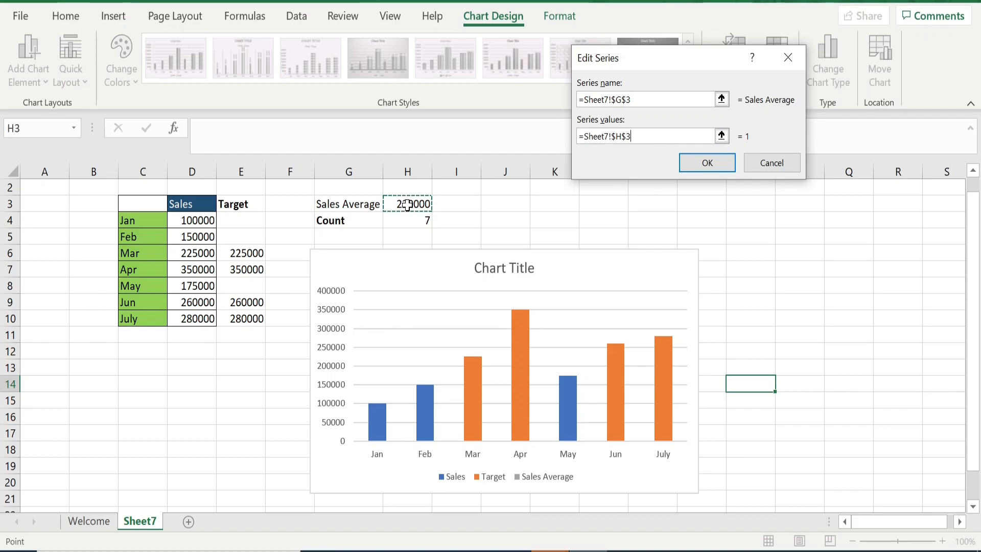
{"action": "left_click", "coordinate": [709, 163]}
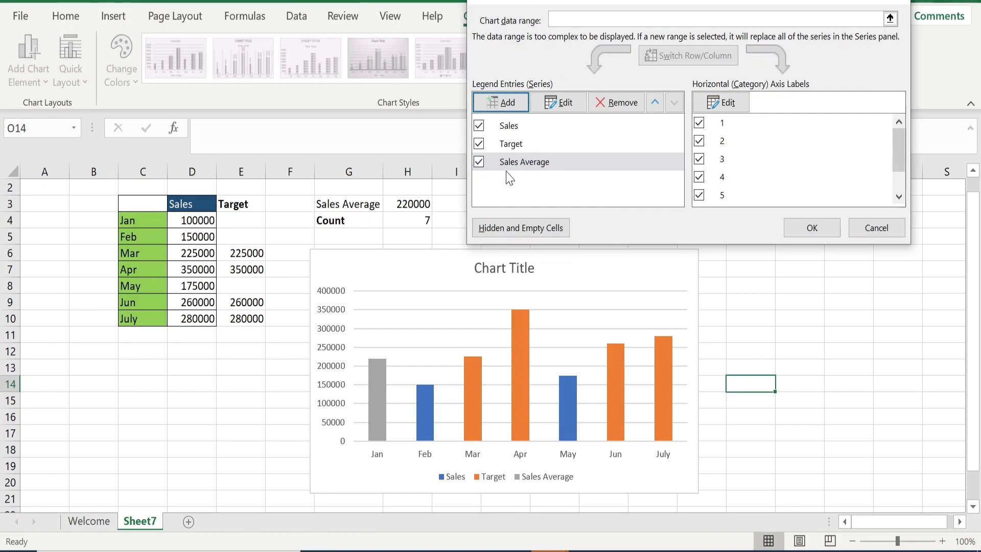
{"action": "left_click", "coordinate": [813, 231]}
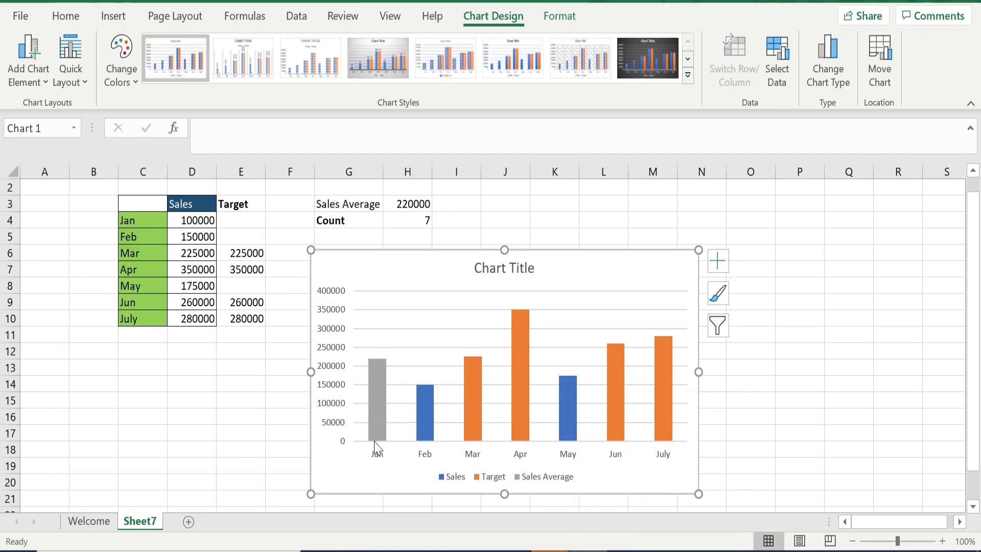
Change the chart to a Combo type with the Sales Average series plotted as Scatter
{"action": "mouse_move", "coordinate": [376, 402]}
{"action": "left_click", "coordinate": [829, 75]}
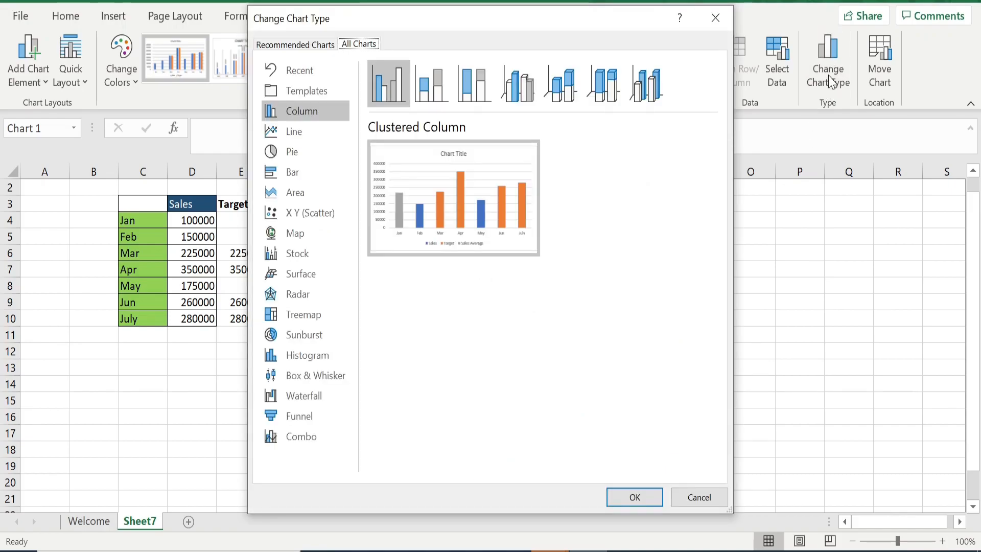
{"action": "left_click", "coordinate": [310, 443]}
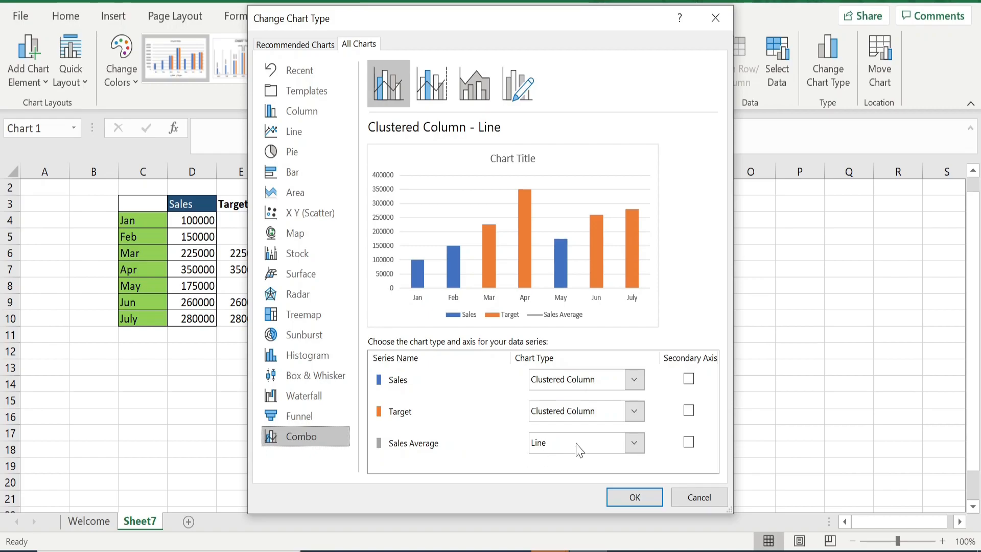
{"action": "left_click", "coordinate": [634, 444]}
{"action": "left_click_drag", "start_coordinate": [707, 229], "coordinate": [703, 356]}
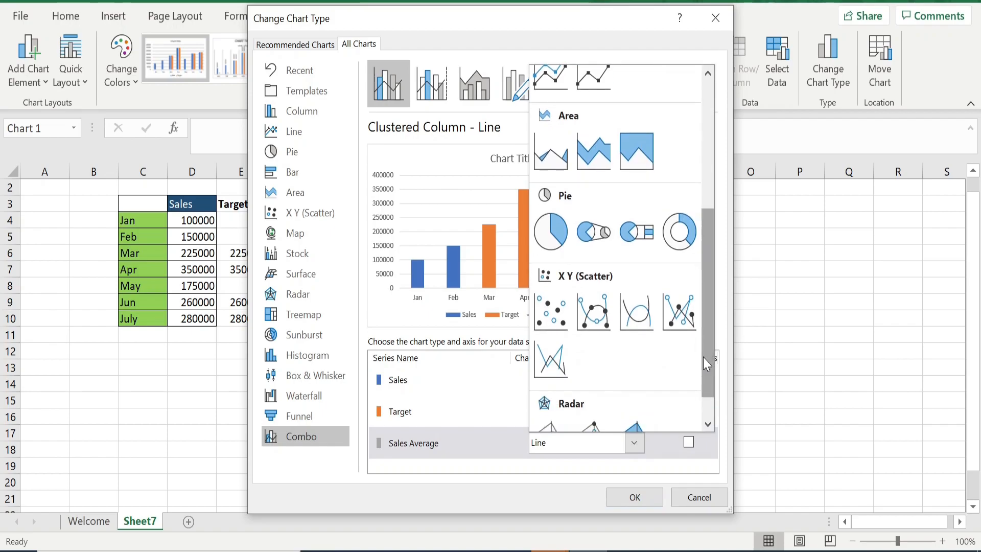
{"action": "left_click", "coordinate": [563, 325]}
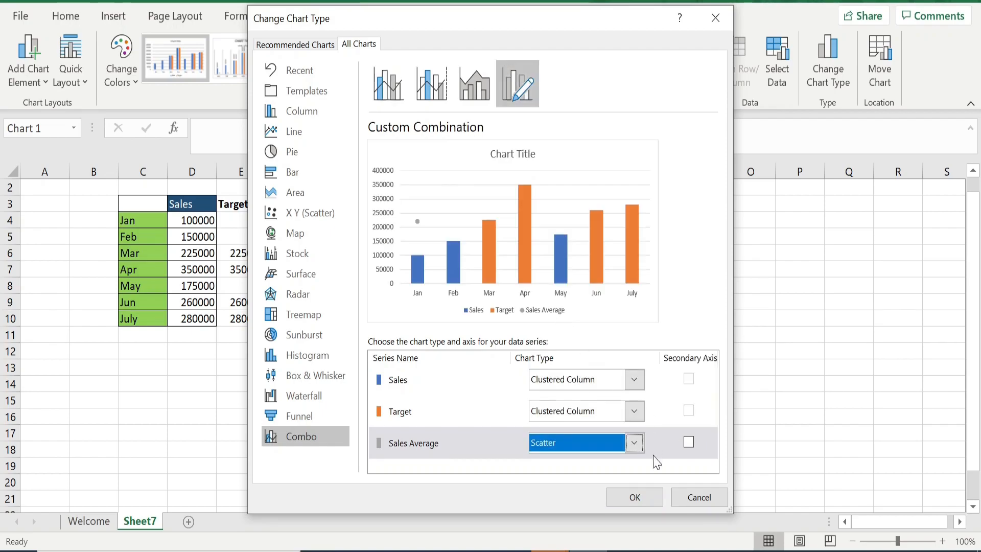
{"action": "left_click", "coordinate": [639, 499]}
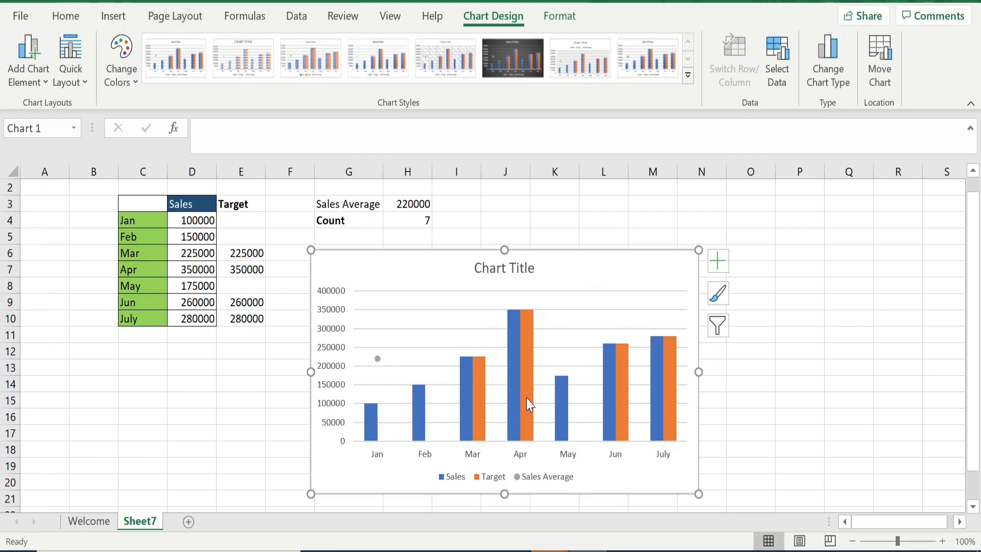
Try adjusting the Target series' overlap, setting it back to 100%
{"action": "mouse_move", "coordinate": [527, 387]}
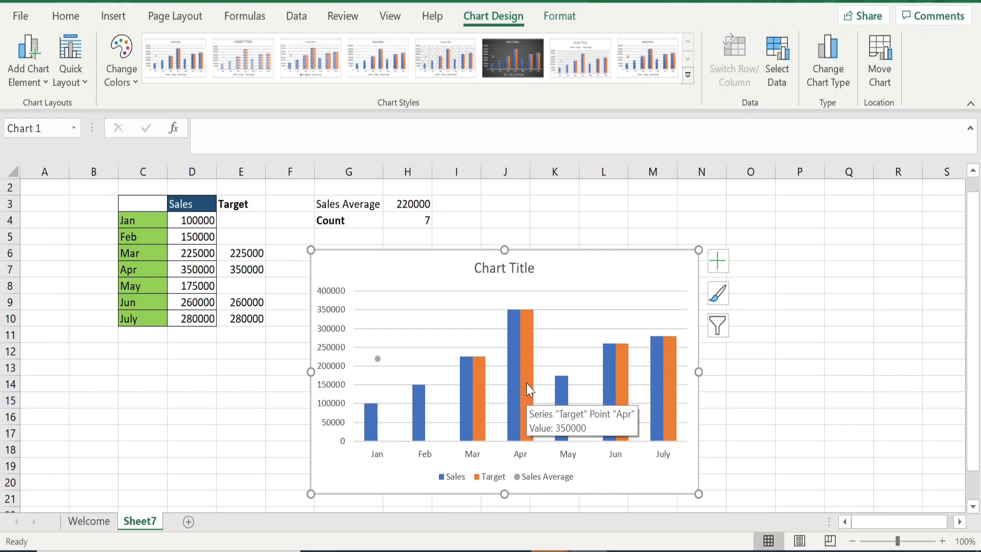
{"action": "left_click", "coordinate": [526, 384]}
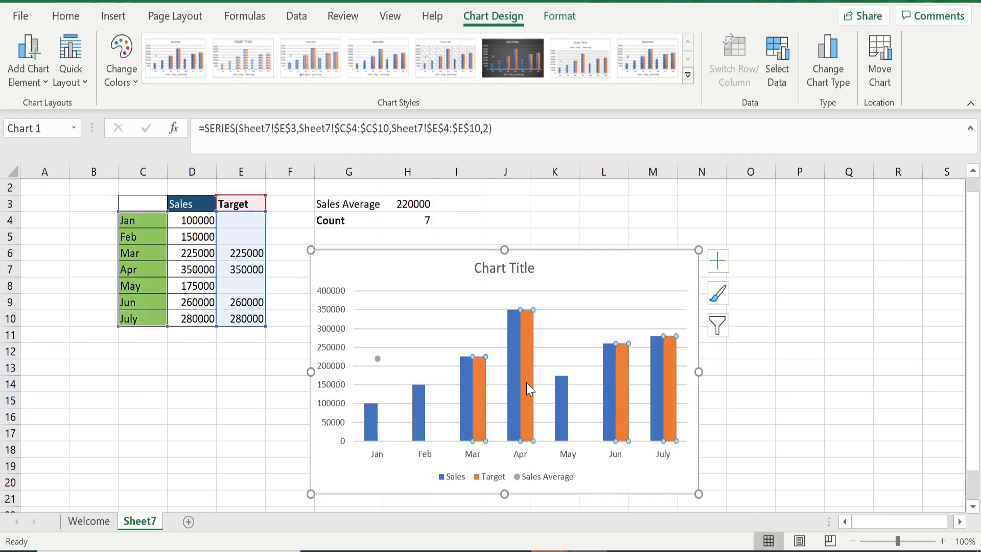
{"action": "right_click", "coordinate": [526, 388]}
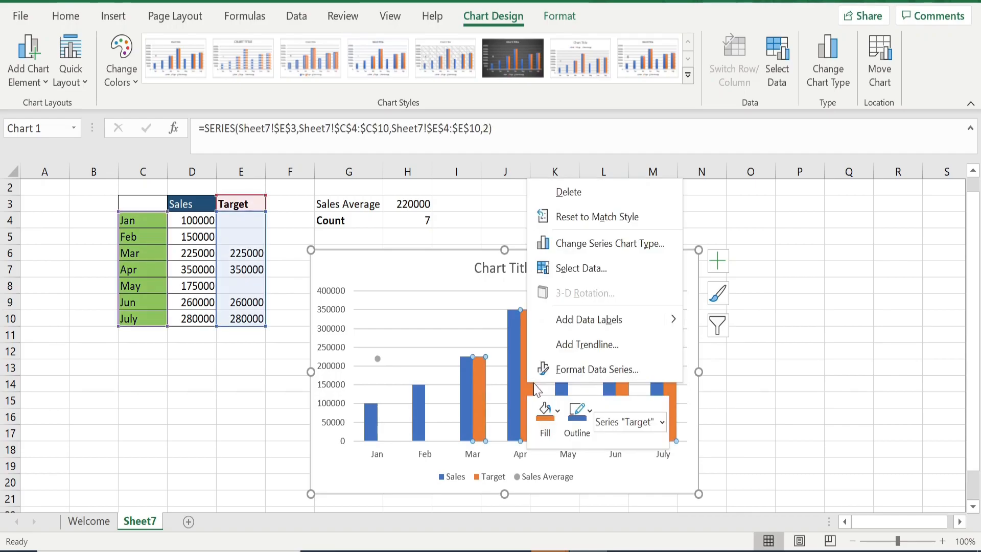
{"action": "left_click", "coordinate": [548, 378]}
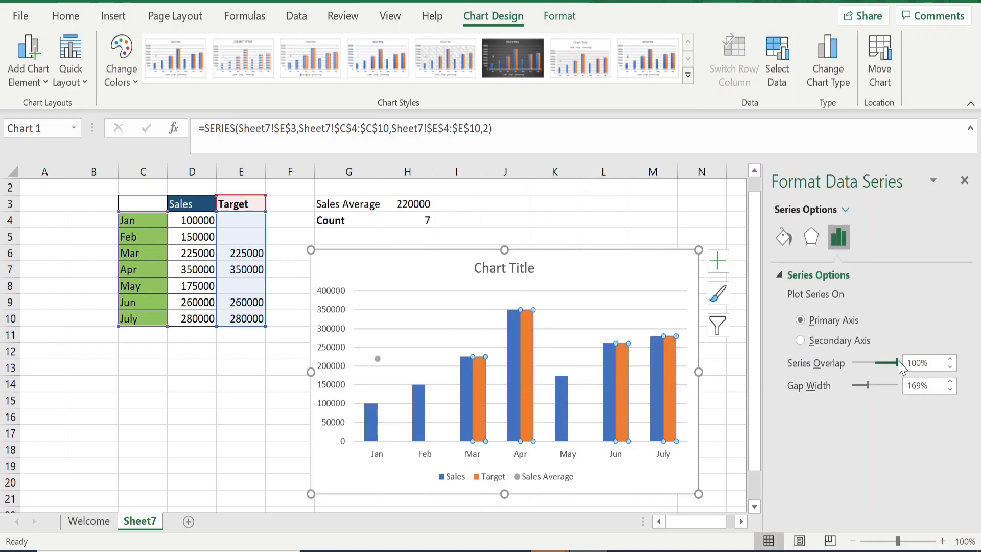
{"action": "left_click", "coordinate": [883, 368]}
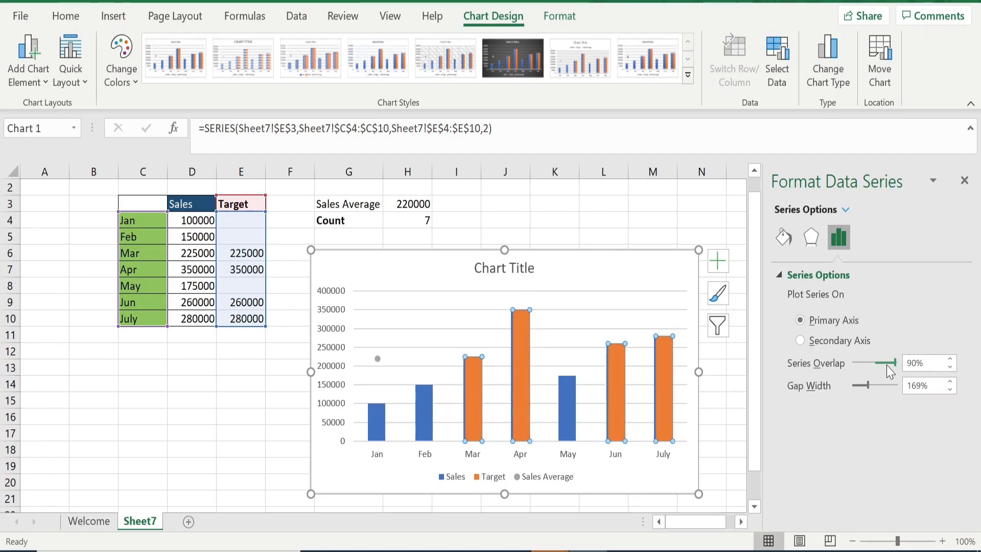
{"action": "left_click", "coordinate": [895, 365]}
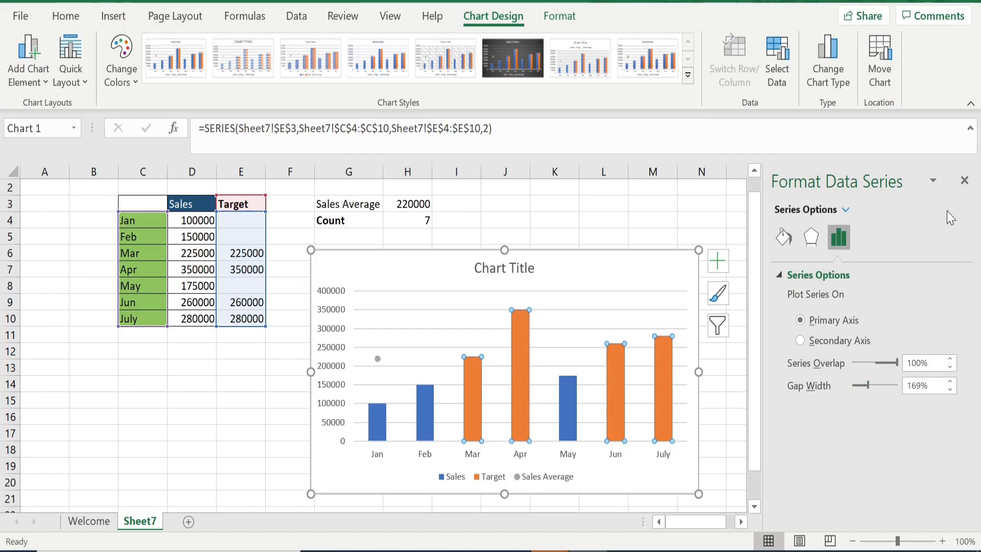
{"action": "left_click", "coordinate": [967, 182]}
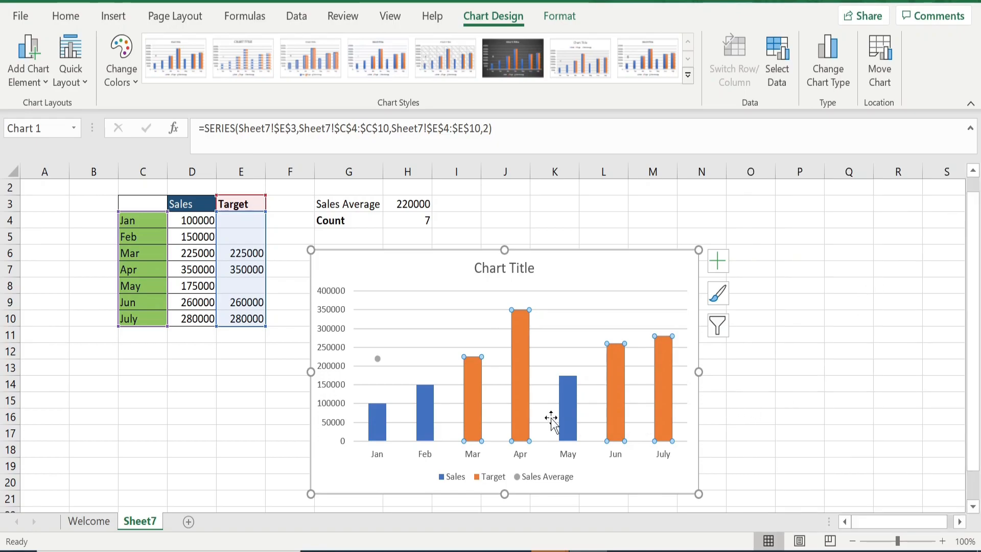
Add error bars to the Sales Average series point
{"action": "mouse_move", "coordinate": [521, 418]}
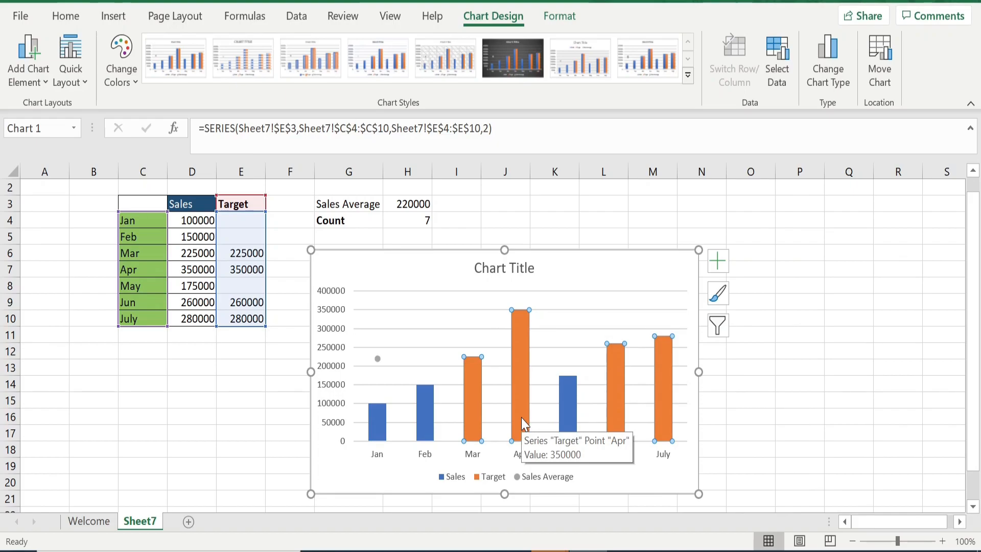
{"action": "mouse_move", "coordinate": [654, 430]}
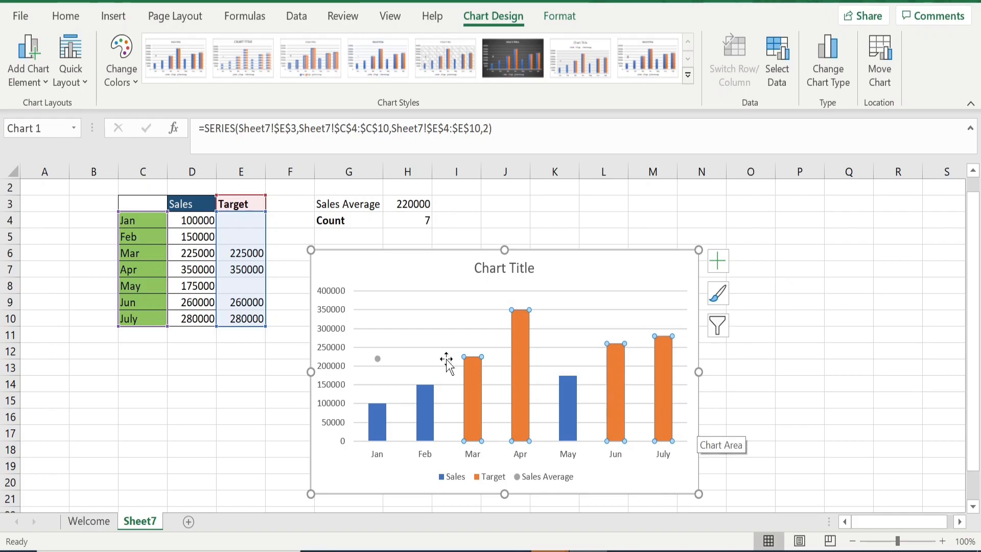
{"action": "left_click", "coordinate": [379, 358]}
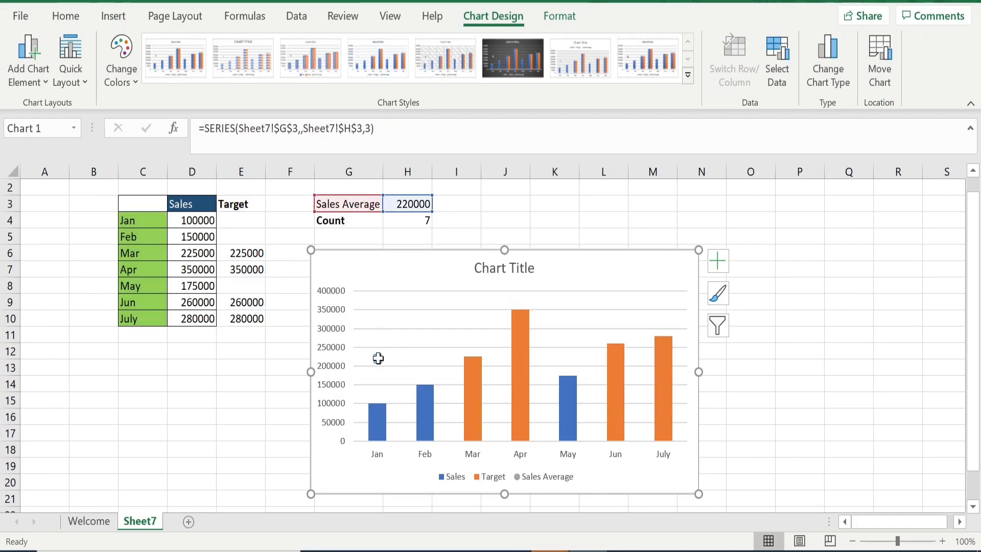
{"action": "left_click", "coordinate": [722, 262]}
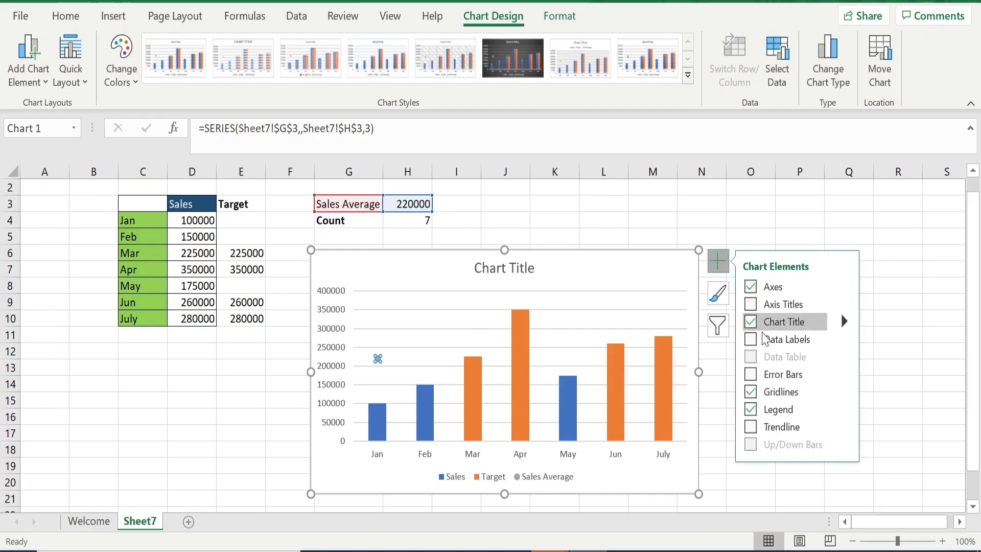
{"action": "left_click", "coordinate": [751, 375]}
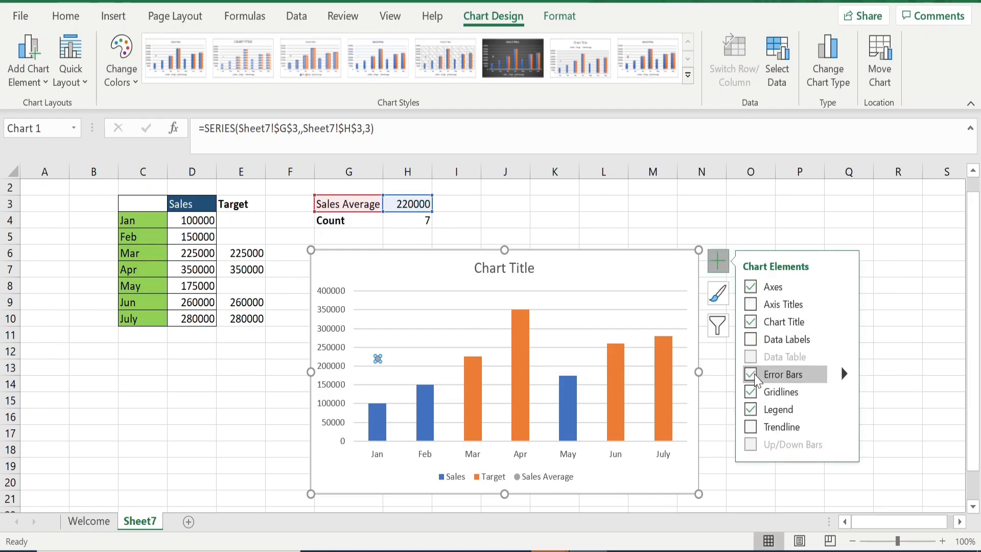
{"action": "left_click", "coordinate": [713, 404]}
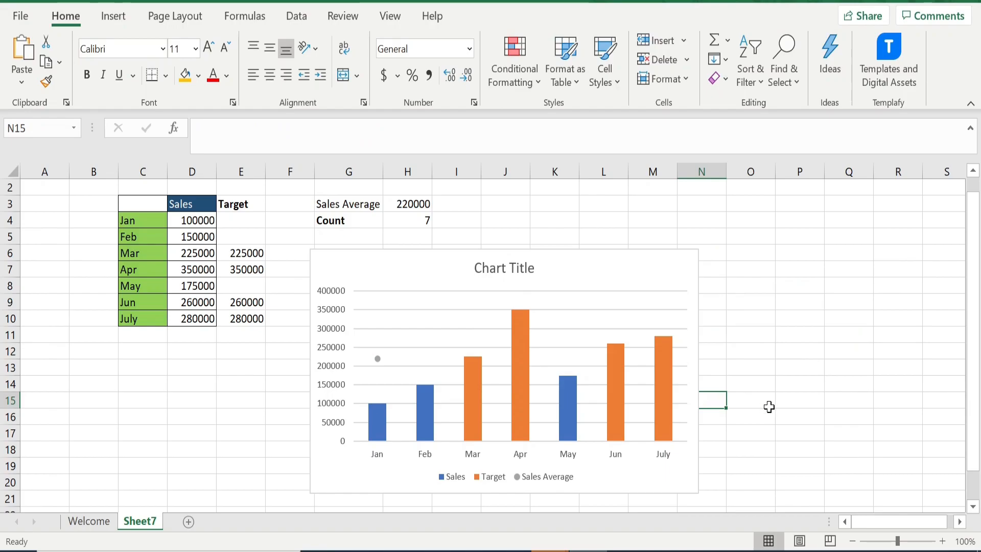
Format the Sales Average X error bars with a Plus direction and No Cap end style
{"action": "left_click", "coordinate": [378, 361]}
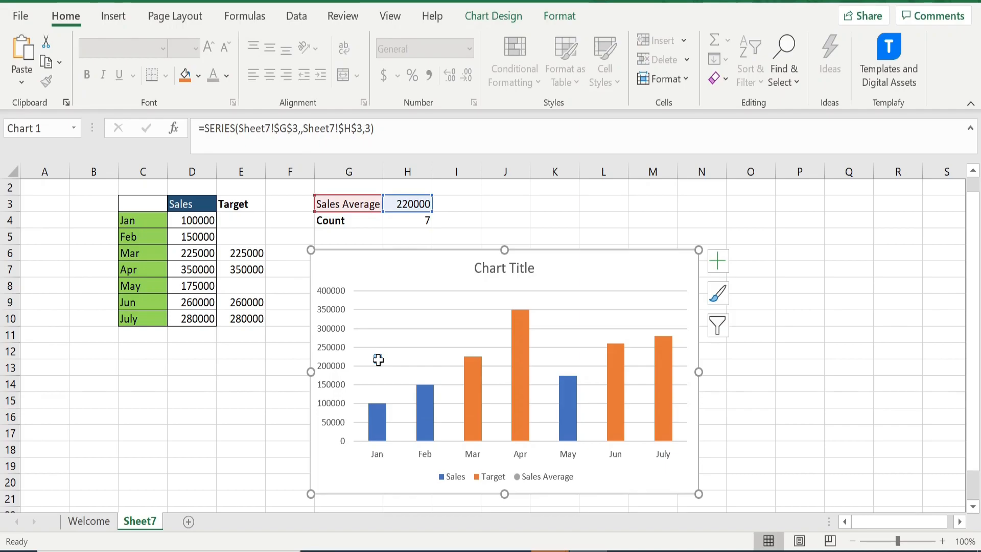
{"action": "right_click", "coordinate": [378, 360]}
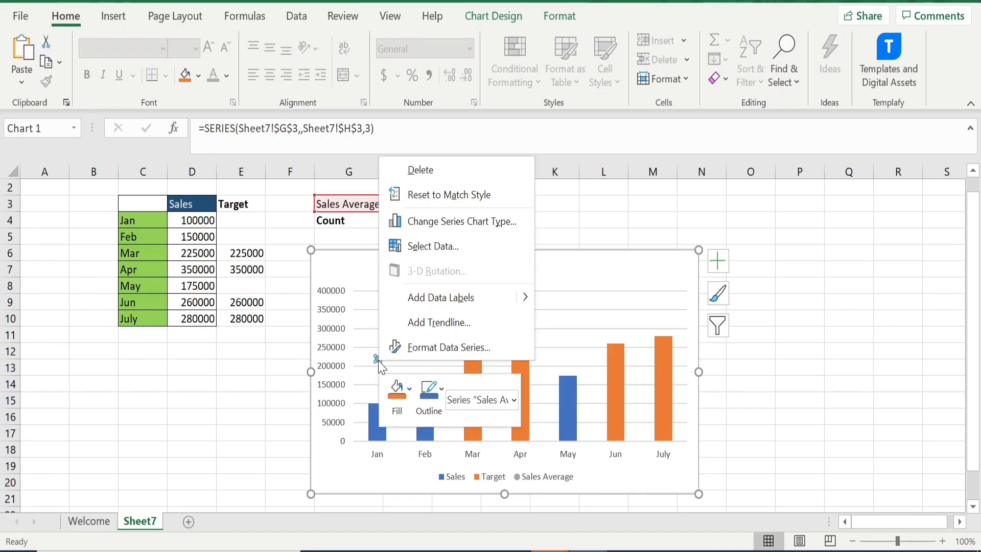
{"action": "left_click", "coordinate": [412, 351]}
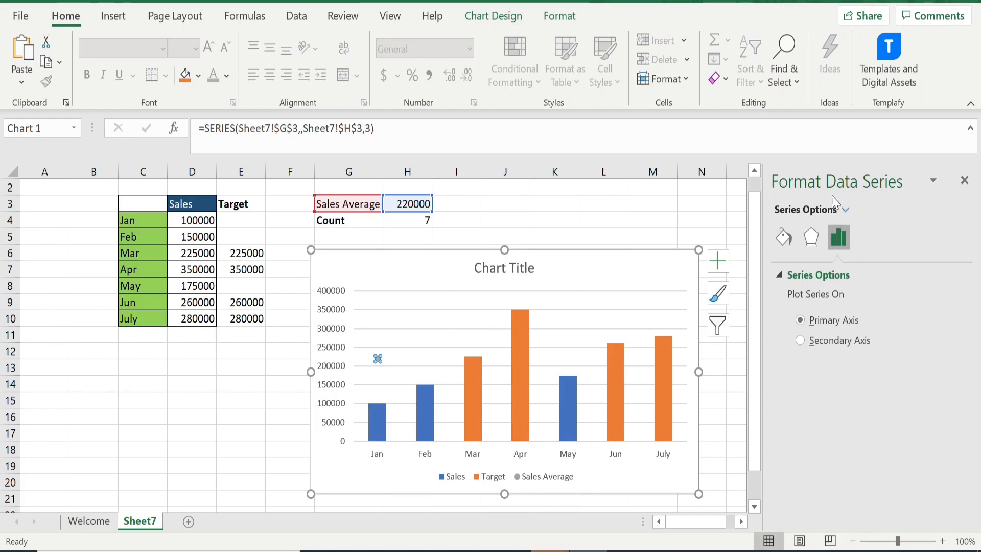
{"action": "left_click", "coordinate": [846, 211]}
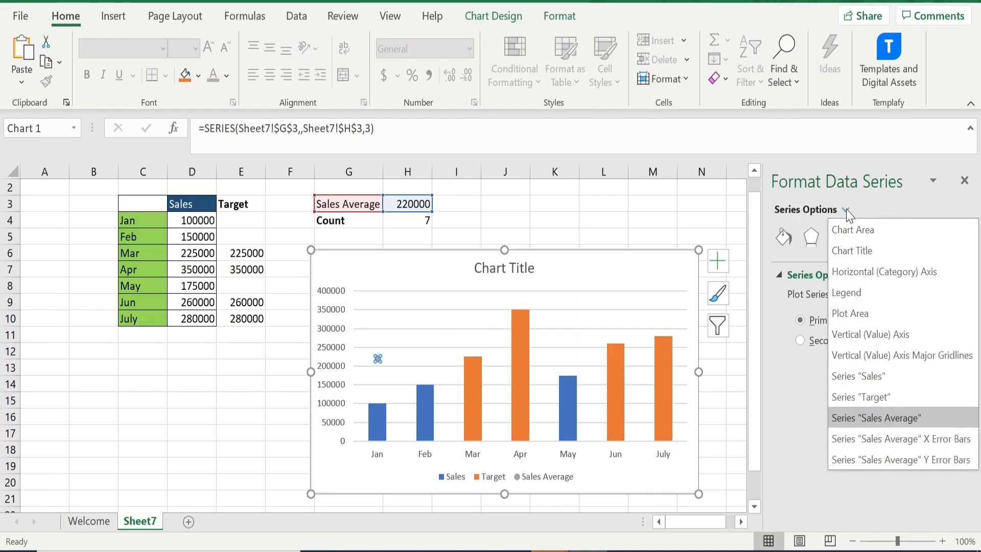
{"action": "left_click", "coordinate": [895, 441]}
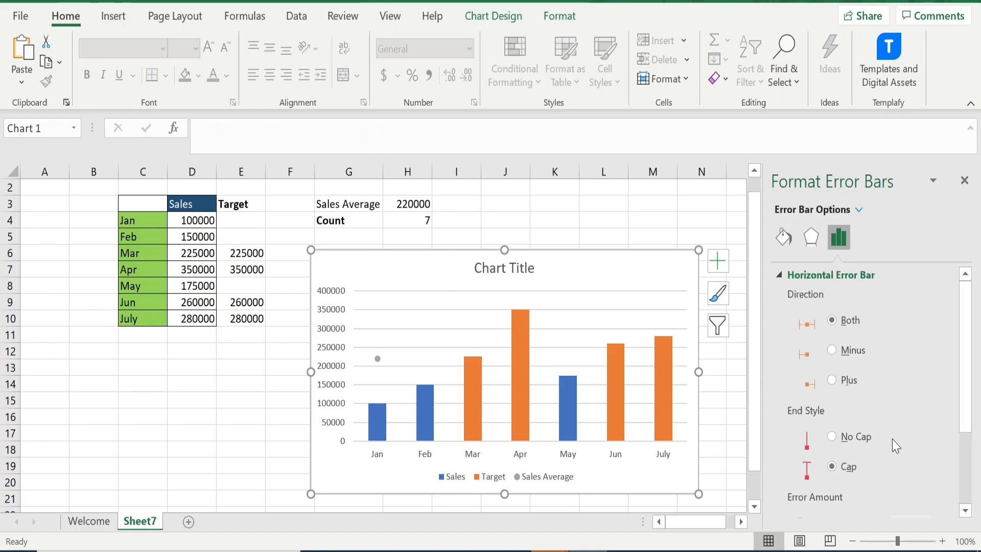
{"action": "mouse_move", "coordinate": [966, 378]}
{"action": "left_mouse_down"}
{"action": "mouse_move", "coordinate": [967, 409]}
{"action": "mouse_move", "coordinate": [968, 386]}
{"action": "left_mouse_up"}
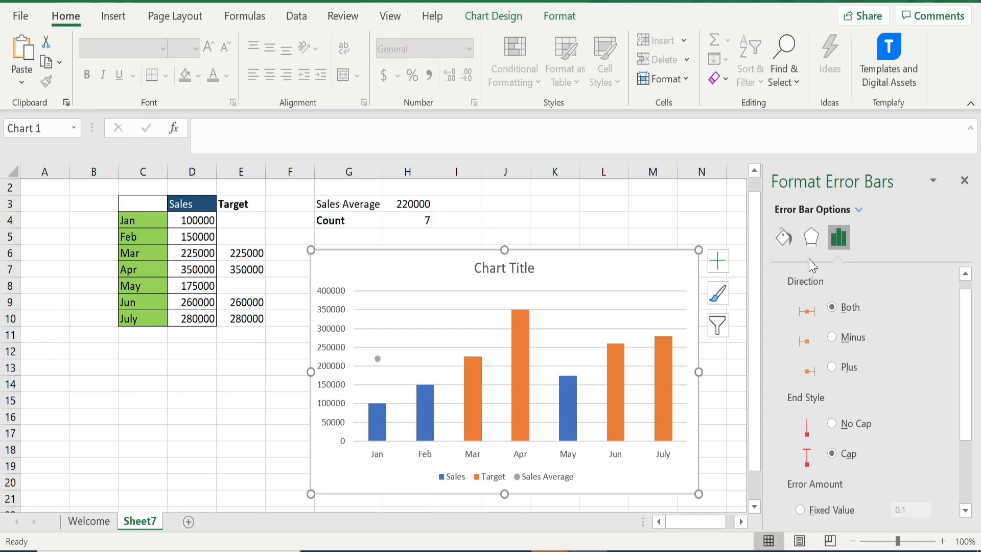
{"action": "left_click", "coordinate": [839, 369]}
{"action": "left_click", "coordinate": [838, 425]}
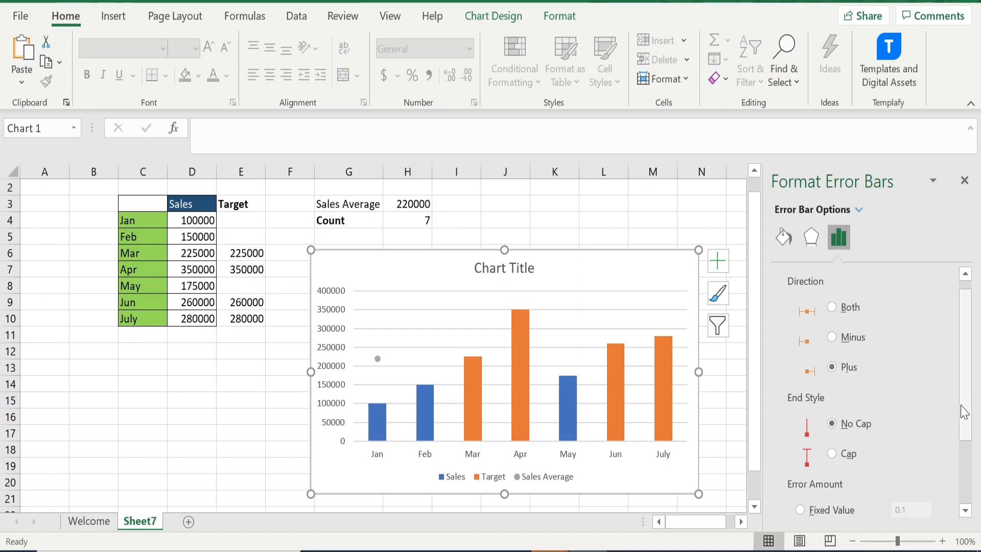
Set the X error bar amount to a fixed value of 7 and close the formatting pane
{"action": "left_click_drag", "start_coordinate": [964, 407], "coordinate": [967, 473]}
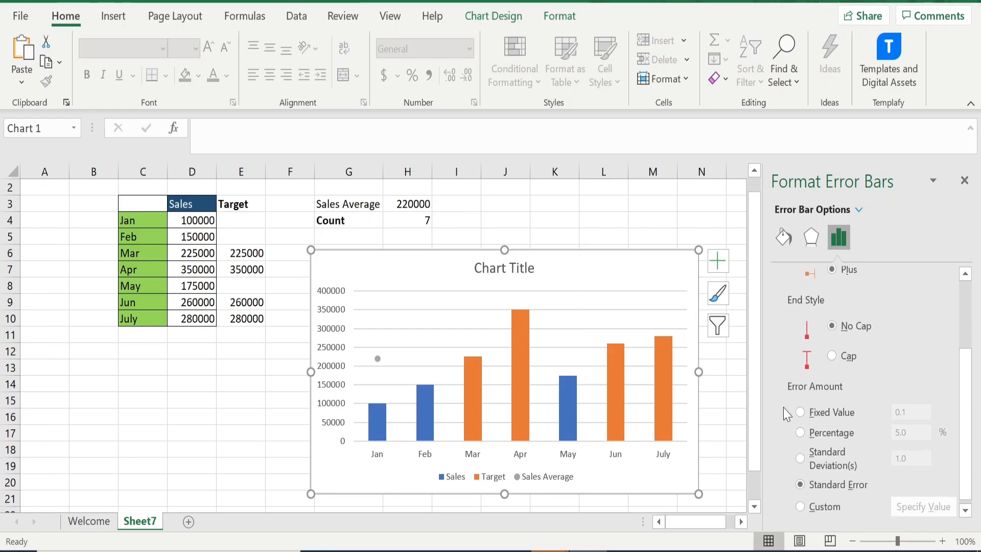
{"action": "left_click", "coordinate": [800, 412]}
{"action": "left_click", "coordinate": [917, 412]}
{"action": "key", "text": "BackSpace"}
{"action": "key", "text": "BackSpace"}
{"action": "key", "text": "BackSpace"}
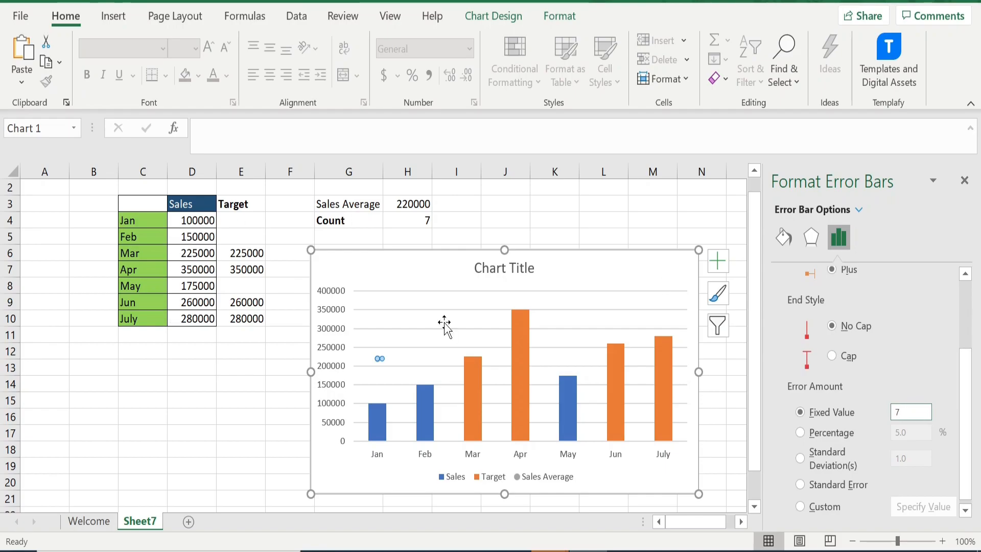
{"action": "left_click", "coordinate": [965, 181]}
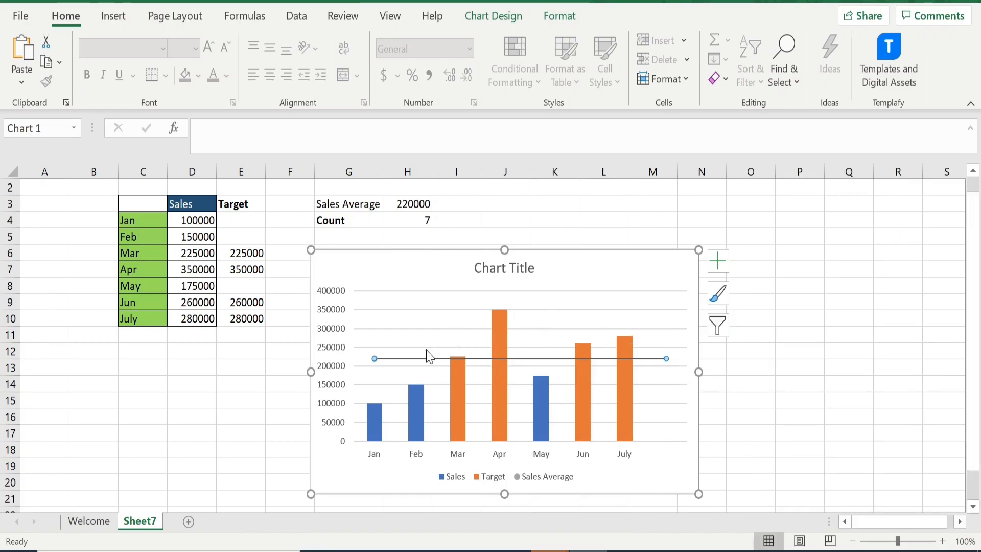
Delete the chart's horizontal gridlines
{"action": "left_click", "coordinate": [373, 361]}
{"action": "left_click", "coordinate": [609, 292]}
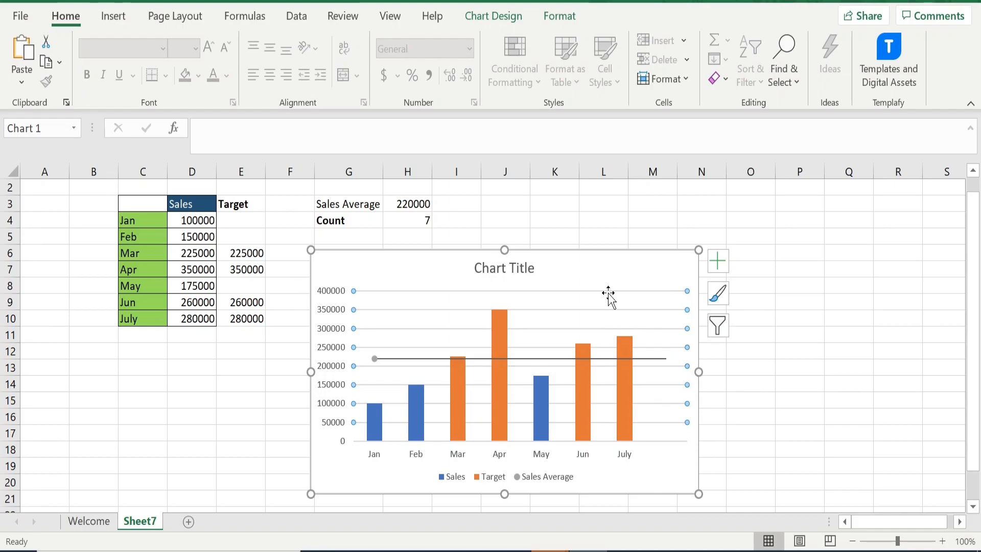
{"action": "key", "text": "Delete"}
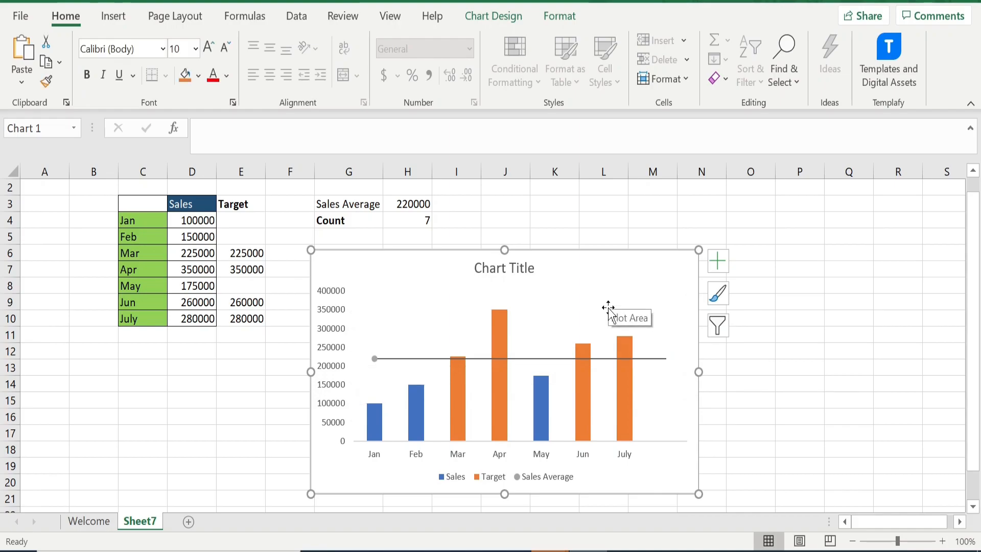
Color the average error bar line solid red
{"action": "left_click", "coordinate": [609, 358]}
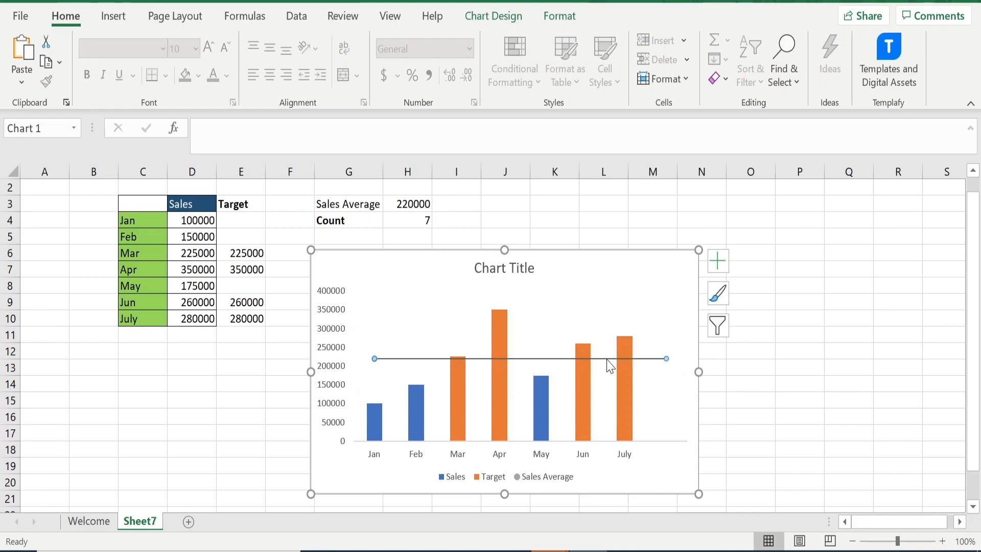
{"action": "right_click", "coordinate": [609, 365]}
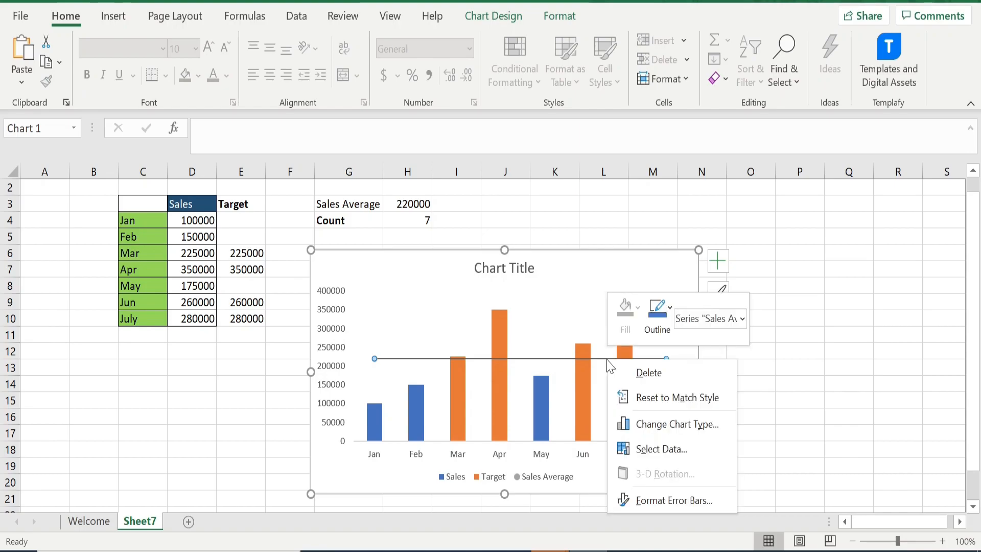
{"action": "left_click", "coordinate": [664, 499]}
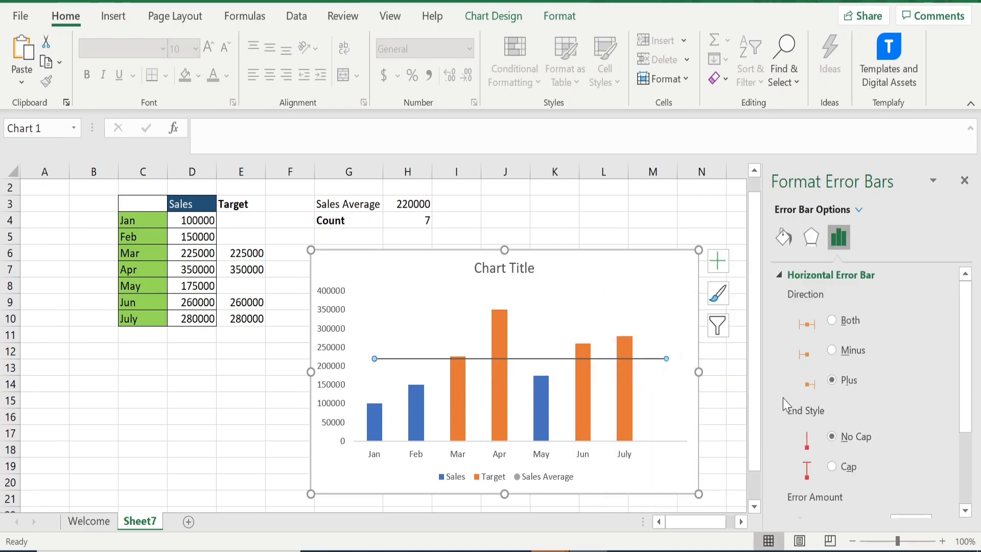
{"action": "left_click", "coordinate": [783, 238]}
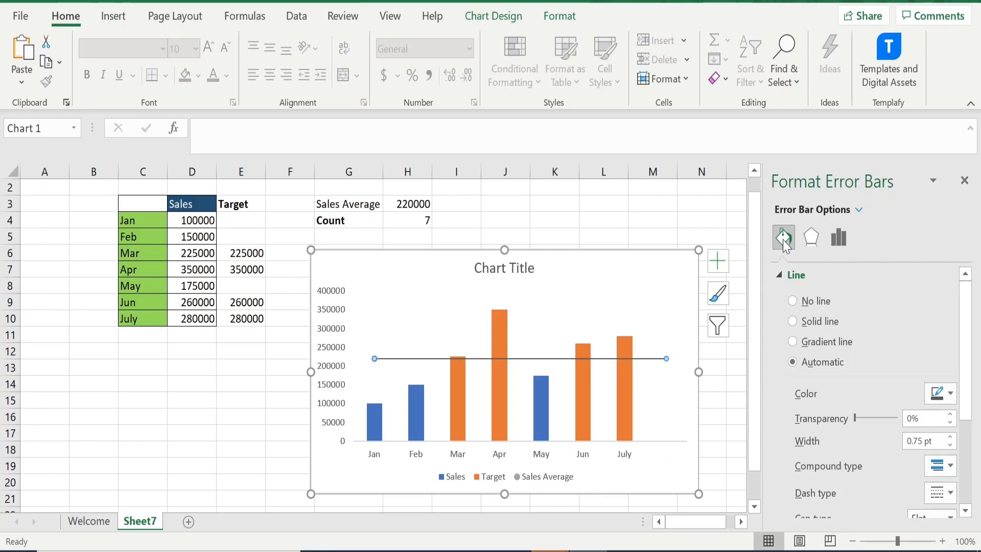
{"action": "left_click", "coordinate": [949, 395]}
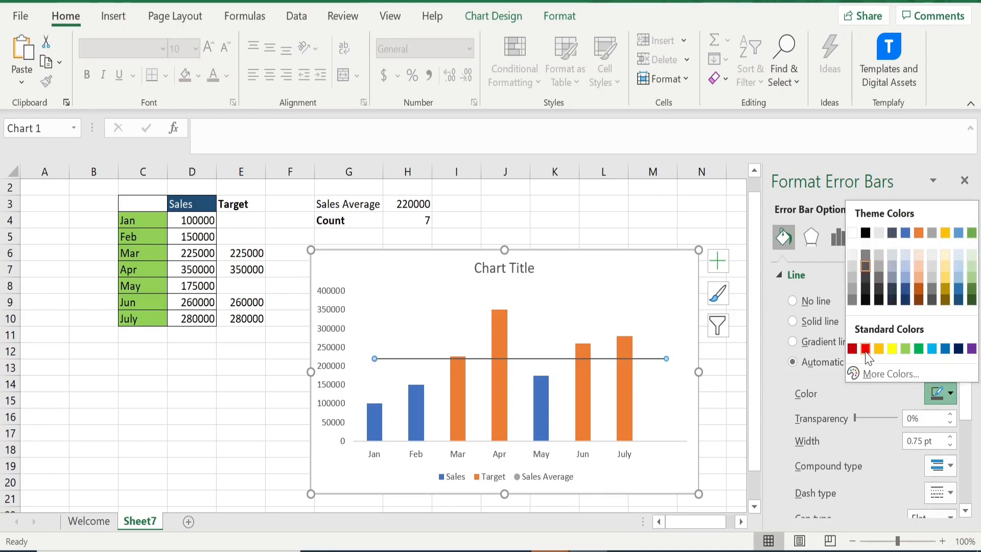
{"action": "left_click", "coordinate": [865, 349]}
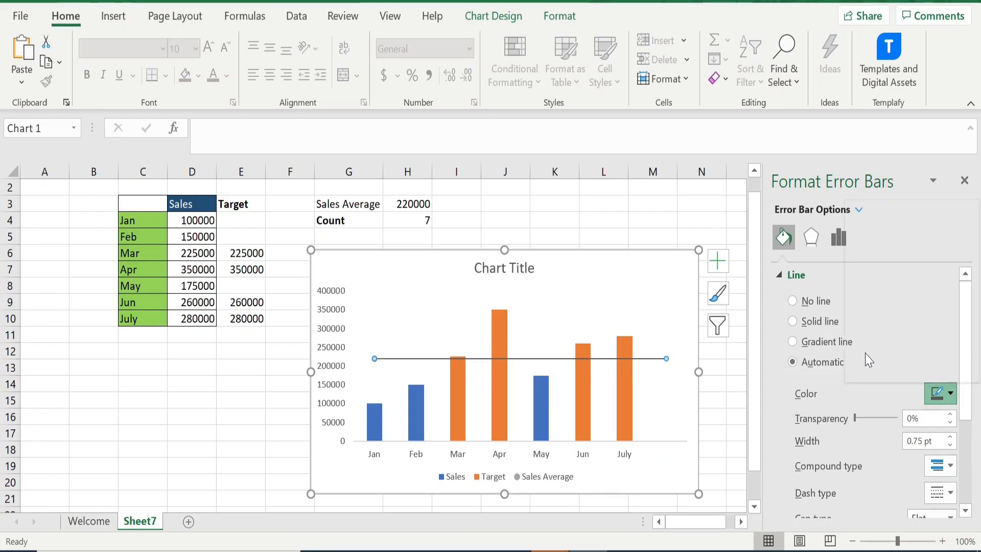
Set the error bar line width to 2 pt and close the formatting pane
{"action": "scroll", "coordinate": [966, 418], "scroll_direction": "down", "scroll_amount": 1}
{"action": "left_click", "coordinate": [952, 394]}
{"action": "left_click", "coordinate": [950, 391]}
{"action": "left_click", "coordinate": [950, 392]}
{"action": "left_click", "coordinate": [950, 391]}
{"action": "left_click", "coordinate": [951, 392]}
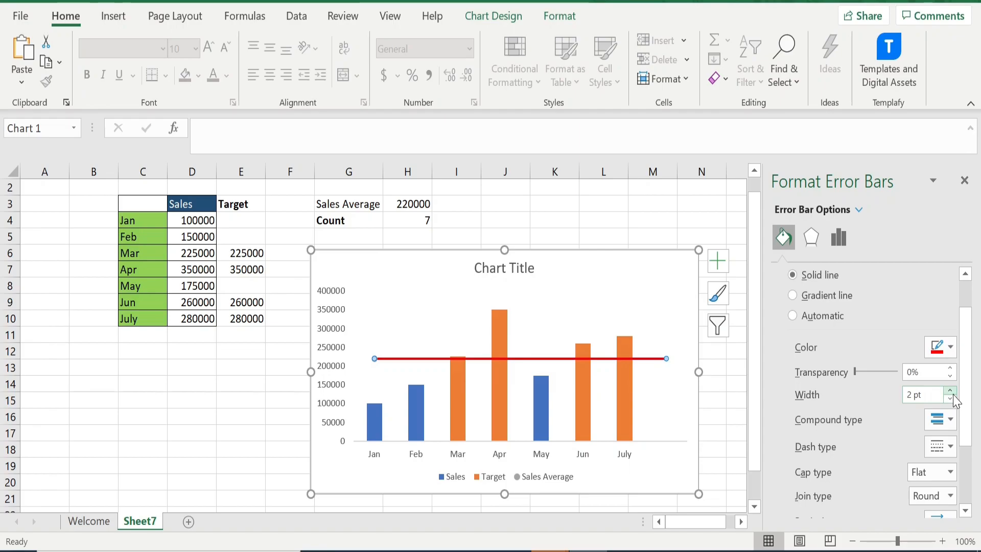
{"action": "left_click_drag", "start_coordinate": [970, 412], "coordinate": [974, 467]}
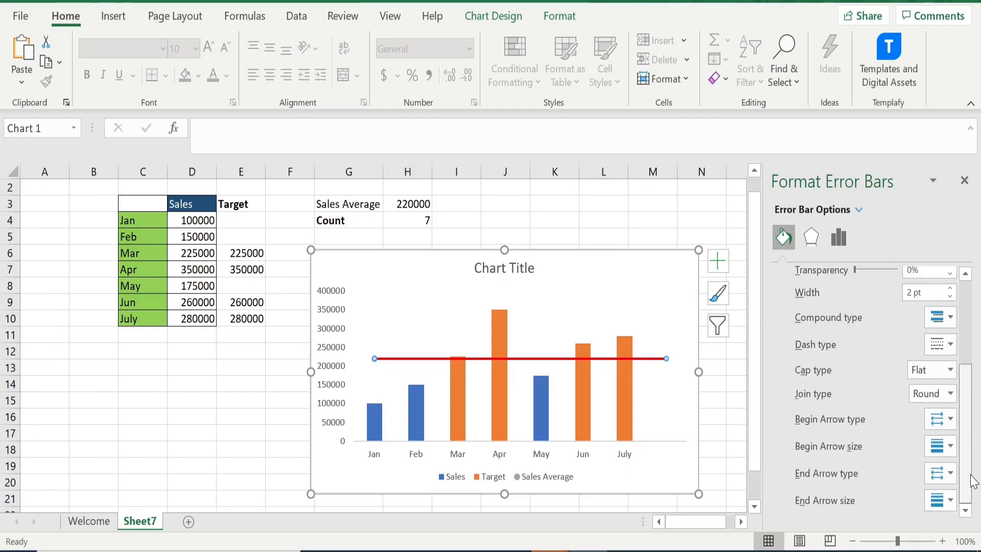
{"action": "scroll", "coordinate": [920, 332], "scroll_direction": "up", "scroll_amount": 3}
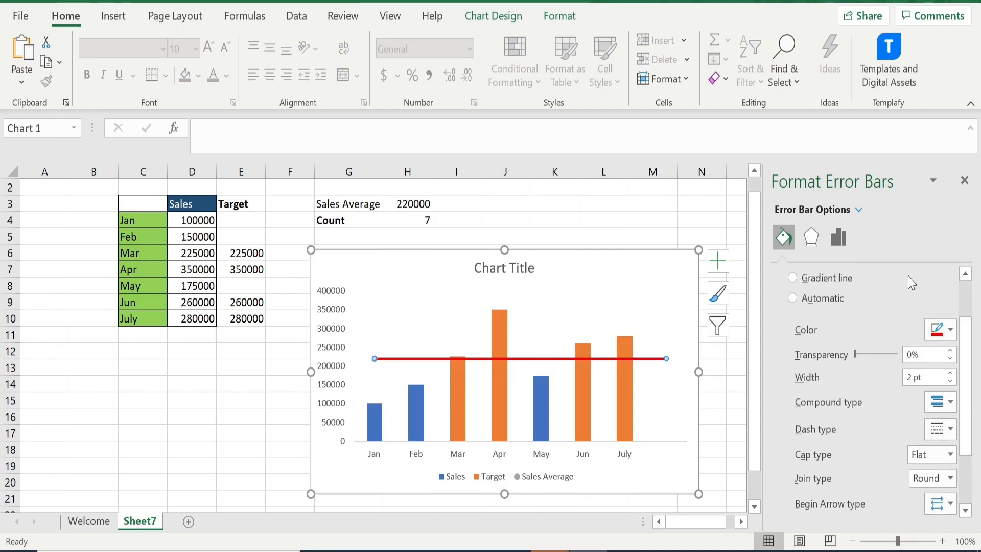
{"action": "left_click", "coordinate": [965, 181]}
Set the Sales Average series' X value to 0.5 in the chart's source data
{"action": "left_click", "coordinate": [857, 333]}
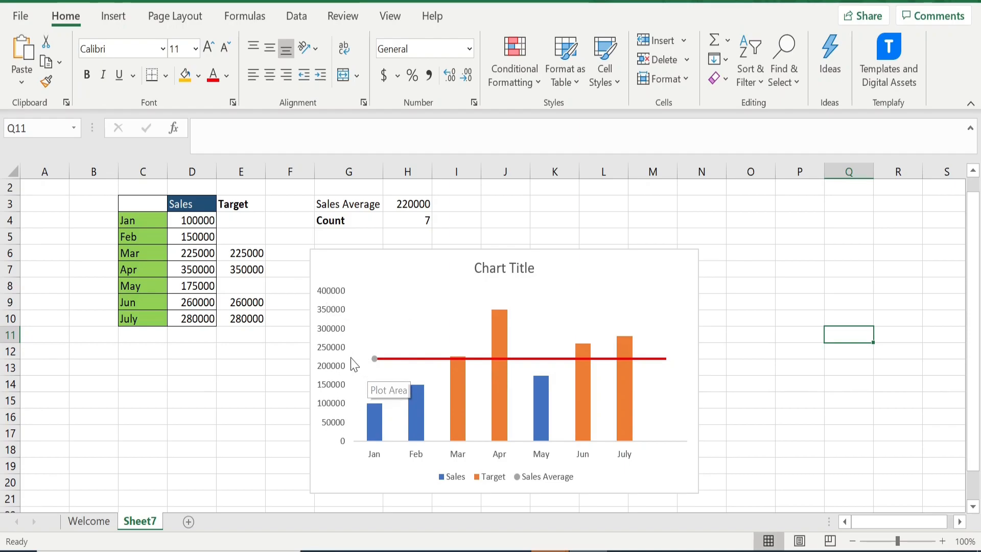
{"action": "mouse_move", "coordinate": [373, 364]}
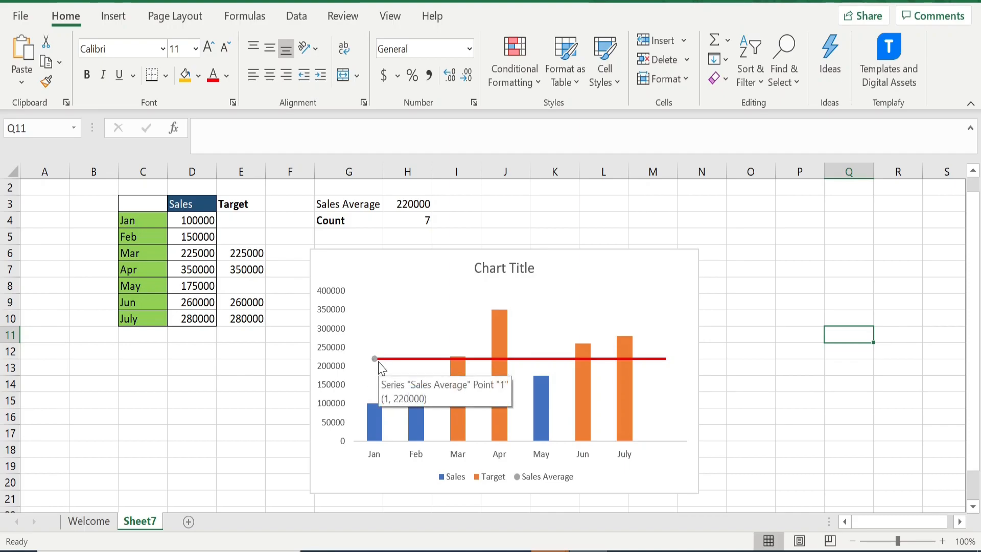
{"action": "left_click", "coordinate": [393, 364]}
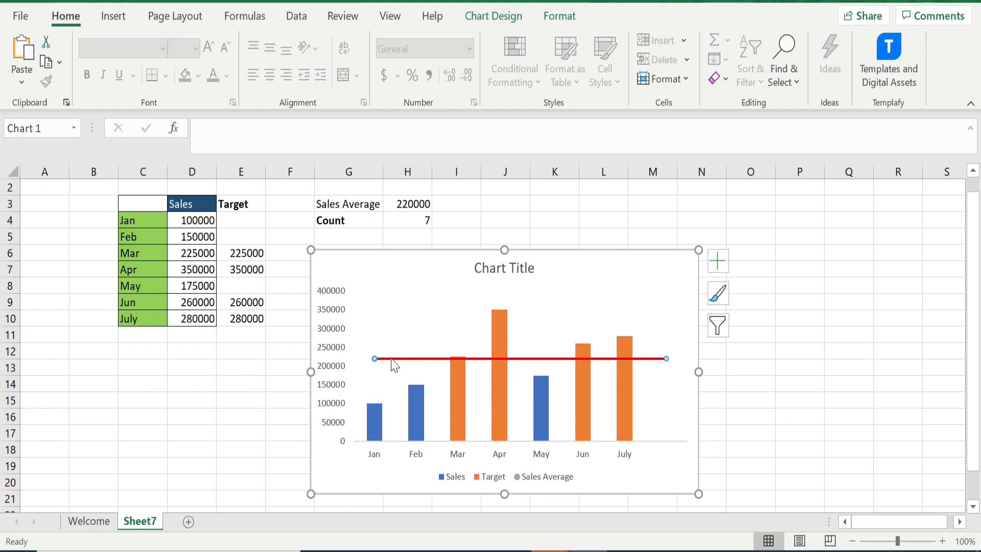
{"action": "left_click", "coordinate": [399, 251]}
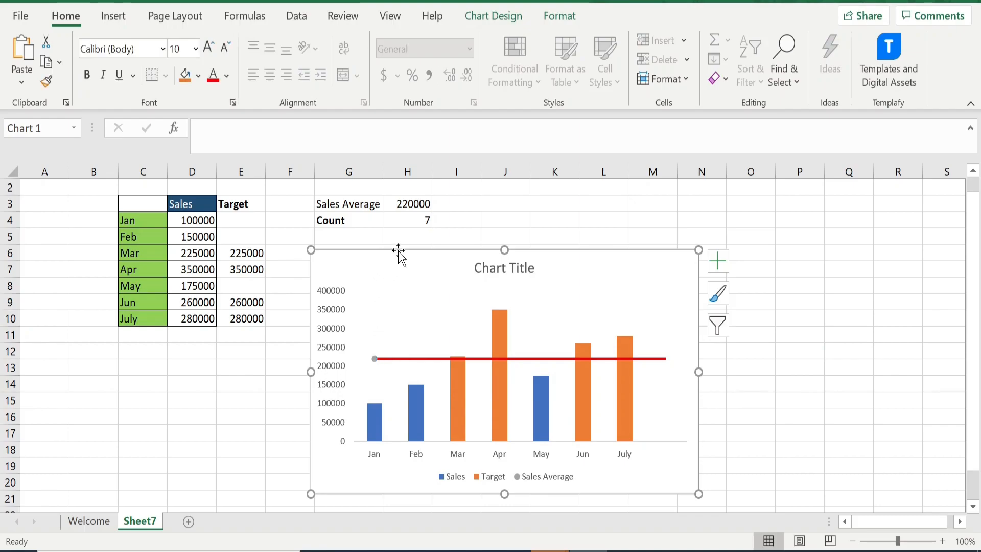
{"action": "left_click", "coordinate": [506, 16]}
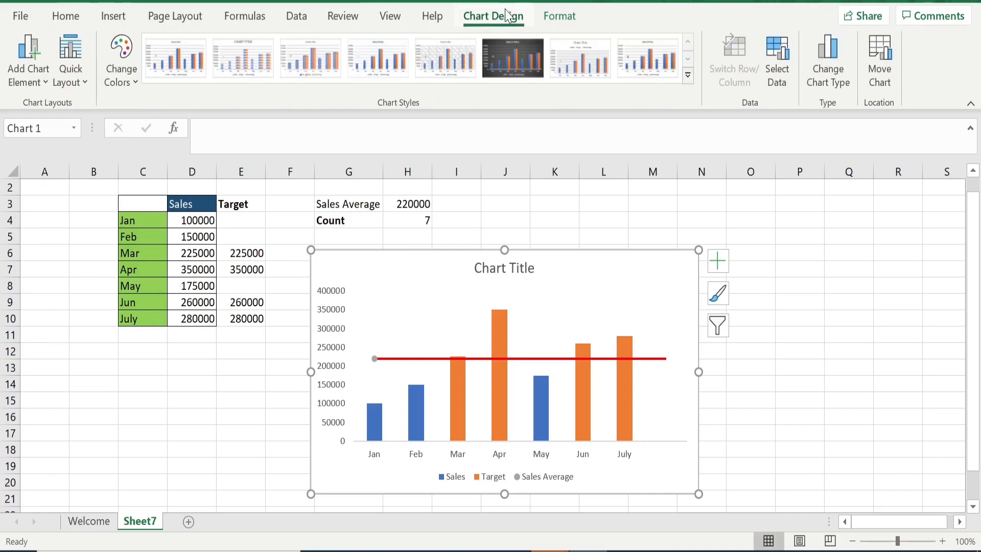
{"action": "left_click", "coordinate": [771, 77]}
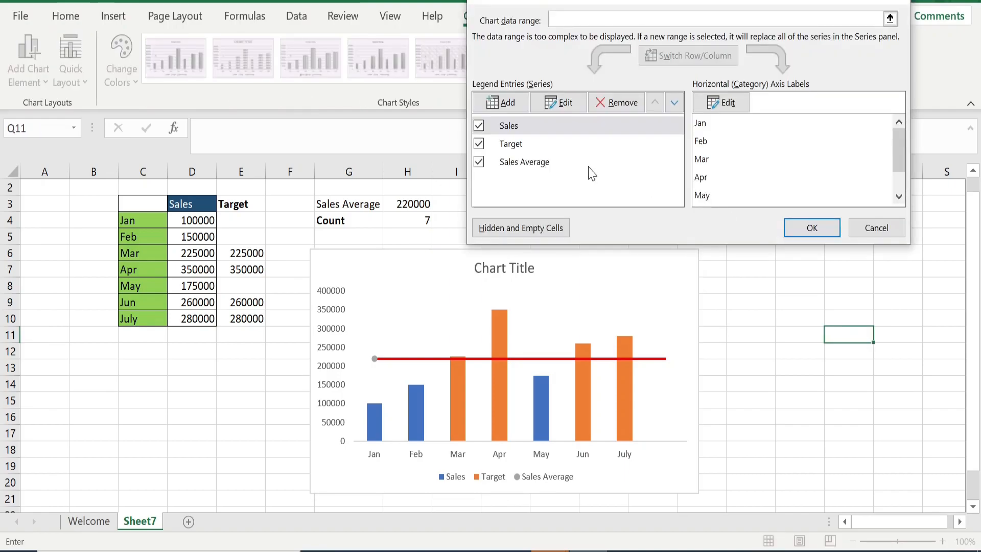
{"action": "left_click", "coordinate": [540, 164]}
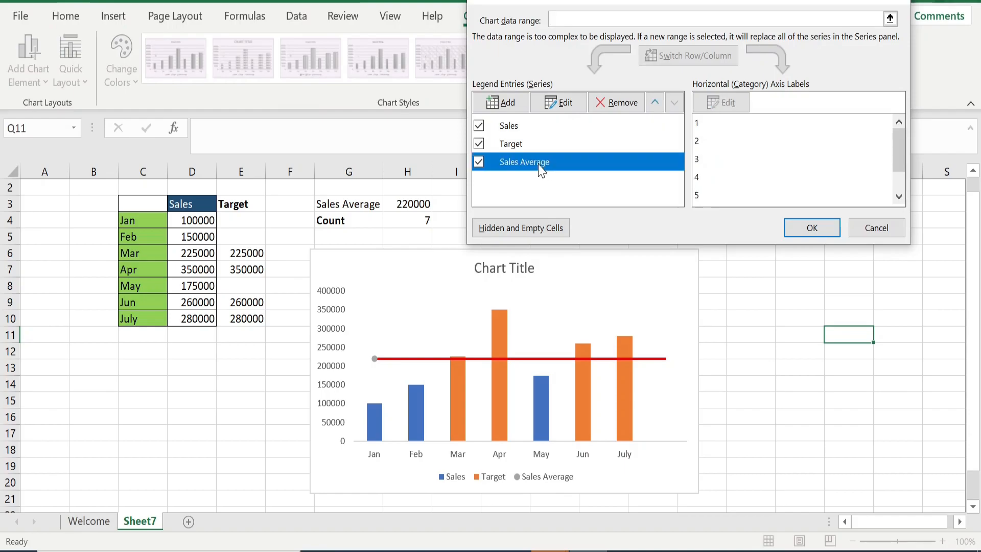
{"action": "left_click", "coordinate": [563, 104]}
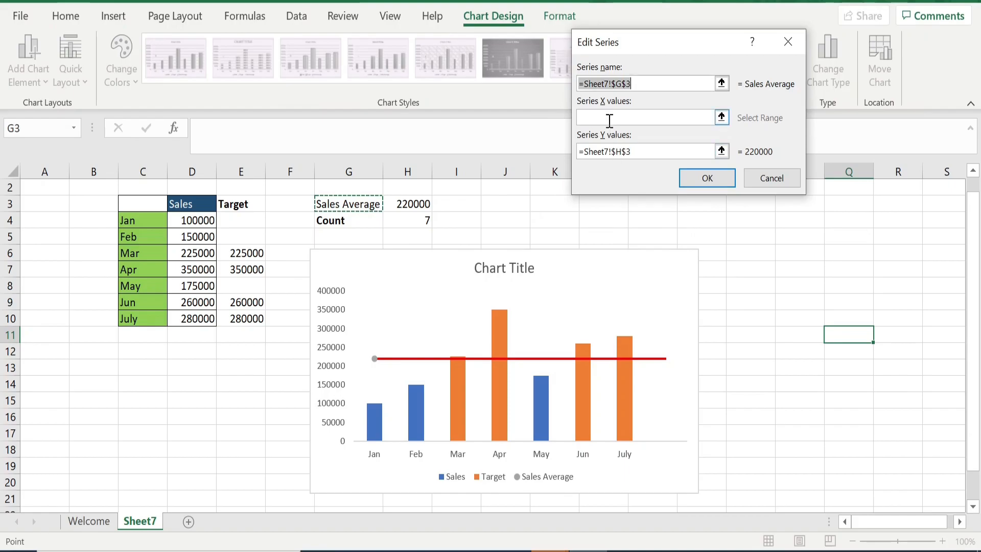
{"action": "left_click", "coordinate": [609, 118]}
{"action": "type", "text": "0.5"}
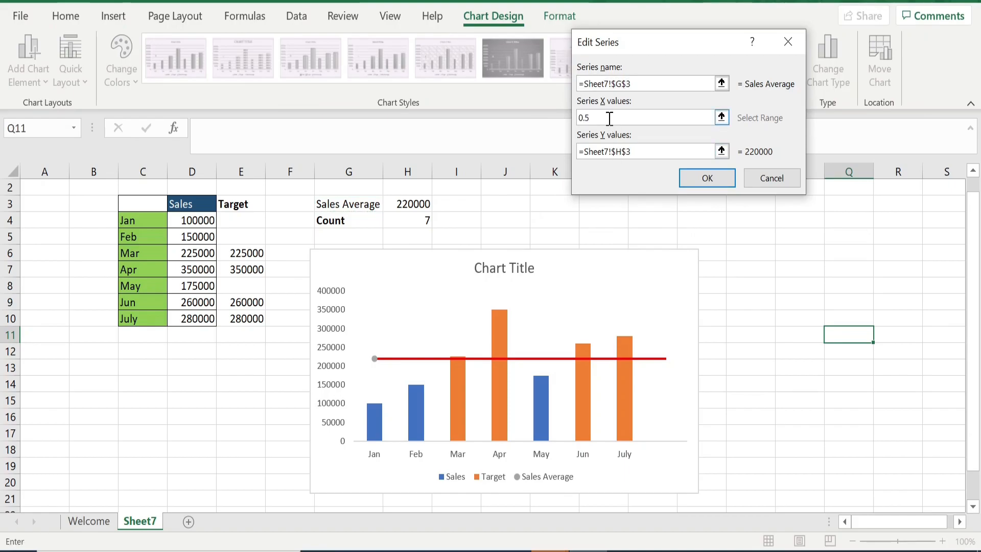
{"action": "left_click", "coordinate": [686, 180]}
{"action": "left_click", "coordinate": [810, 228]}
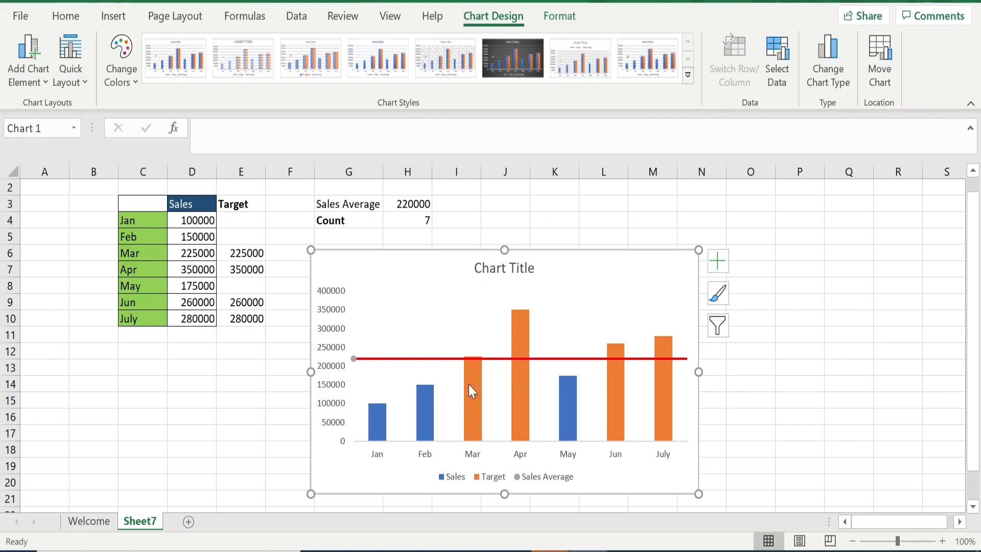
Set the Sales Average series marker to None and close the formatting pane
{"action": "left_click", "coordinate": [358, 358]}
{"action": "right_click", "coordinate": [367, 366]}
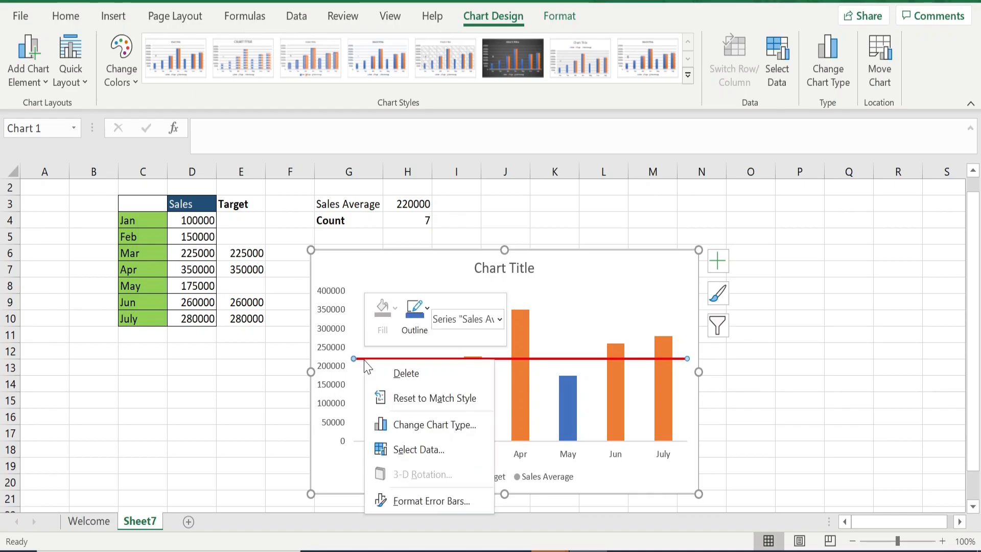
{"action": "left_click", "coordinate": [400, 498]}
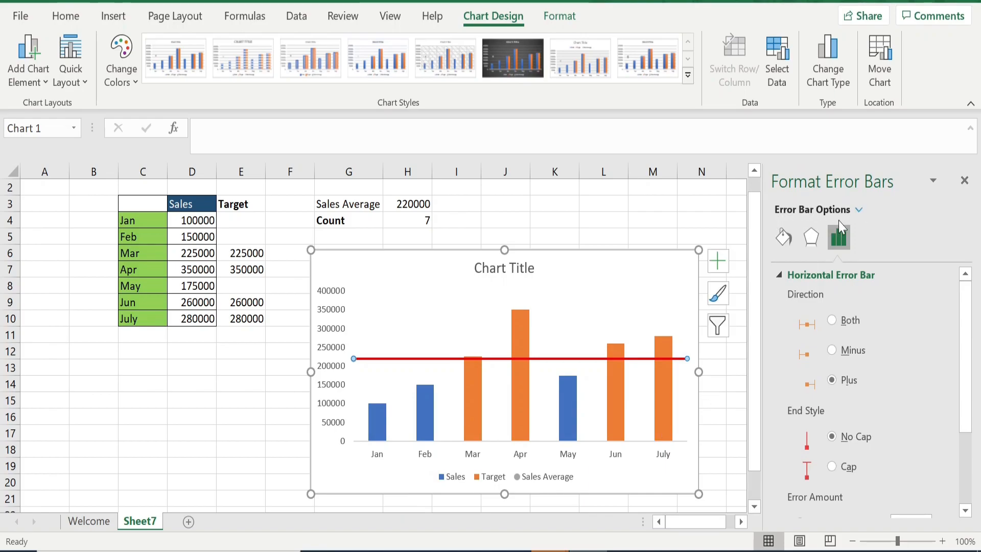
{"action": "left_click", "coordinate": [784, 238]}
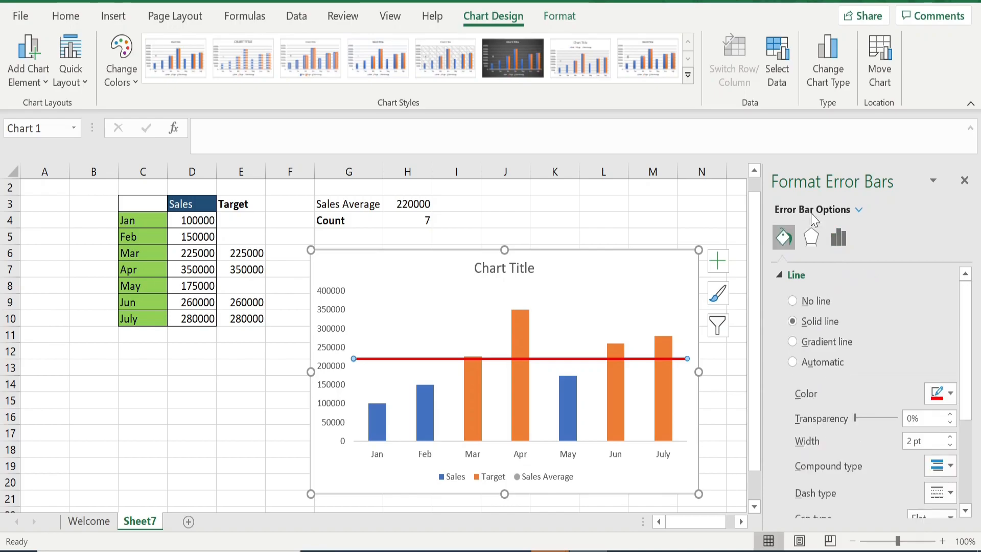
{"action": "left_click", "coordinate": [858, 211]}
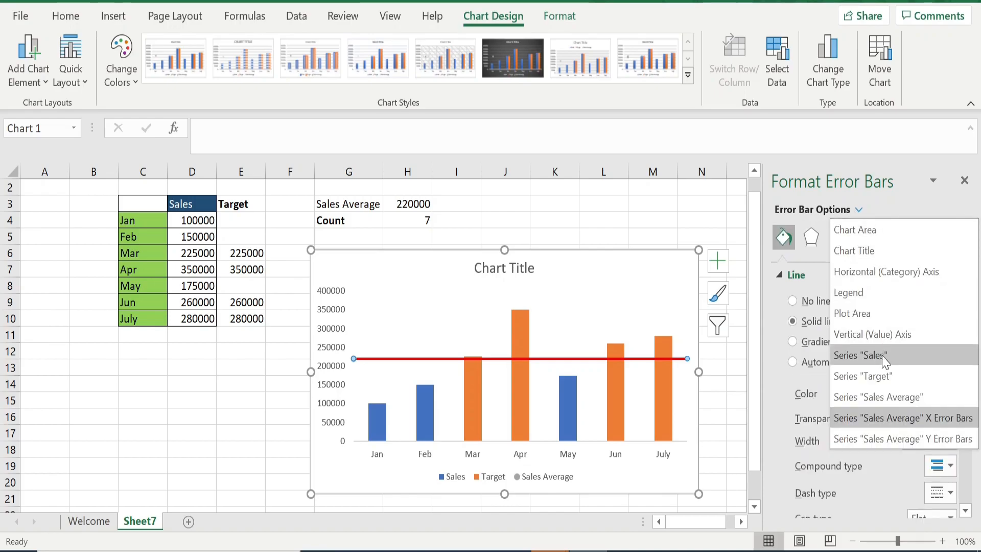
{"action": "left_click", "coordinate": [884, 397]}
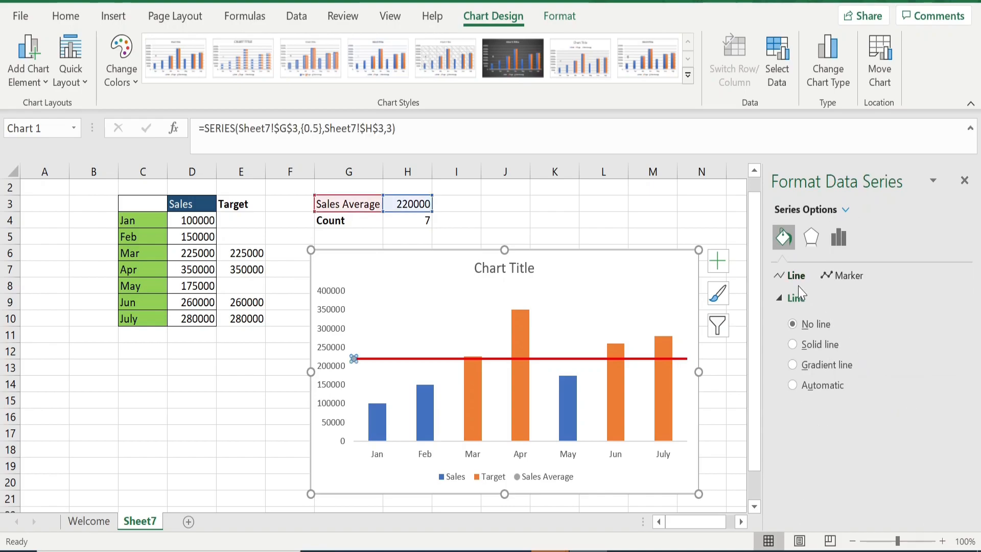
{"action": "left_click", "coordinate": [844, 276]}
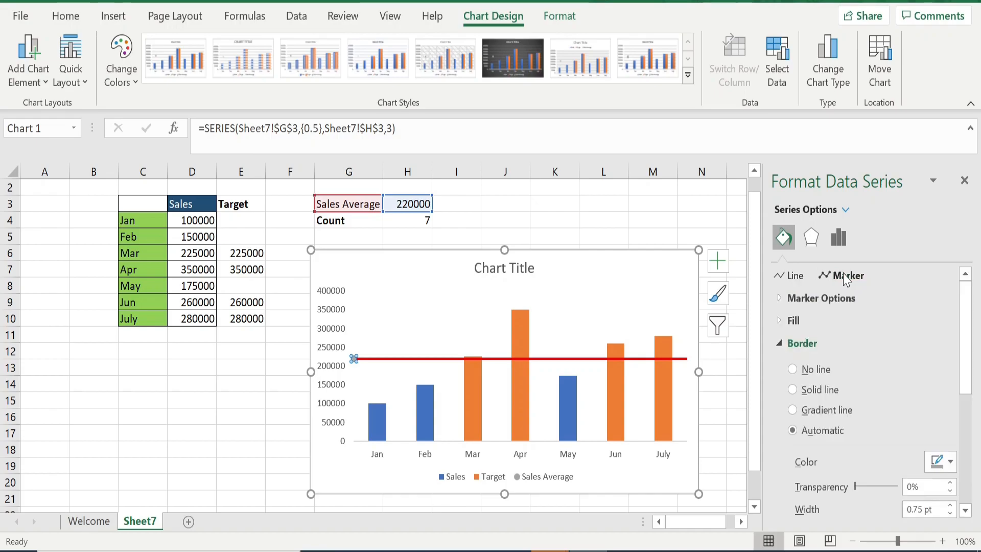
{"action": "left_click", "coordinate": [785, 300]}
{"action": "left_click", "coordinate": [793, 343]}
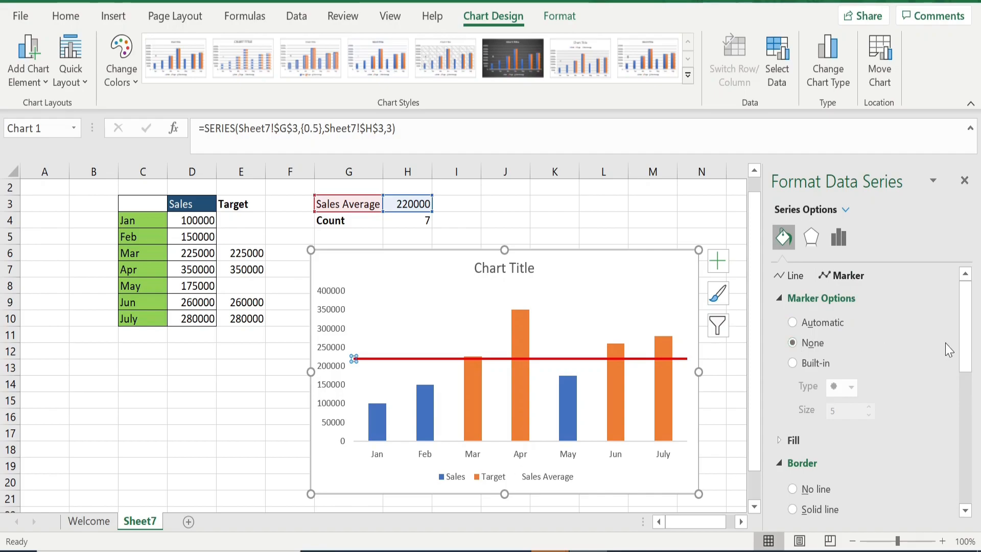
{"action": "left_click", "coordinate": [964, 180]}
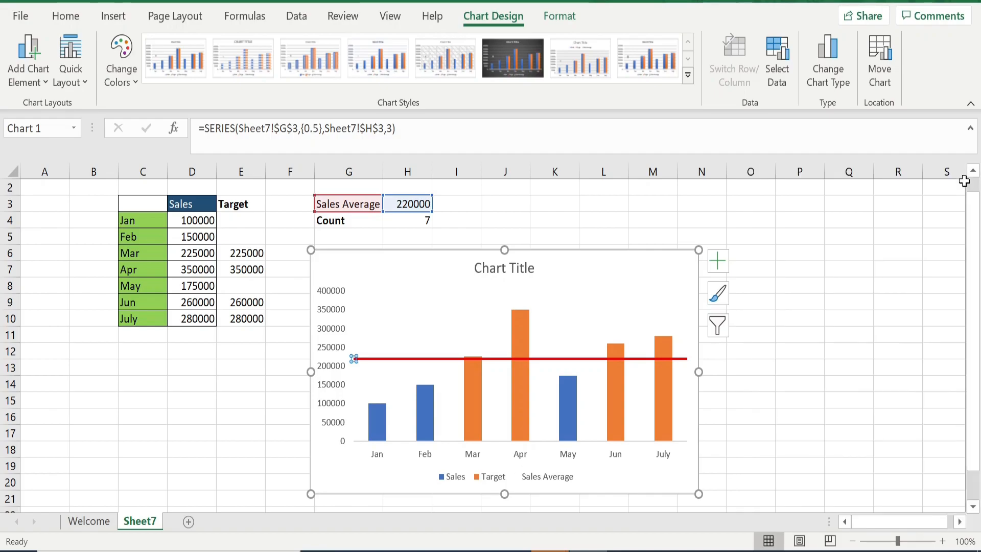
Turn on data labels for the chart
{"action": "left_click", "coordinate": [840, 333]}
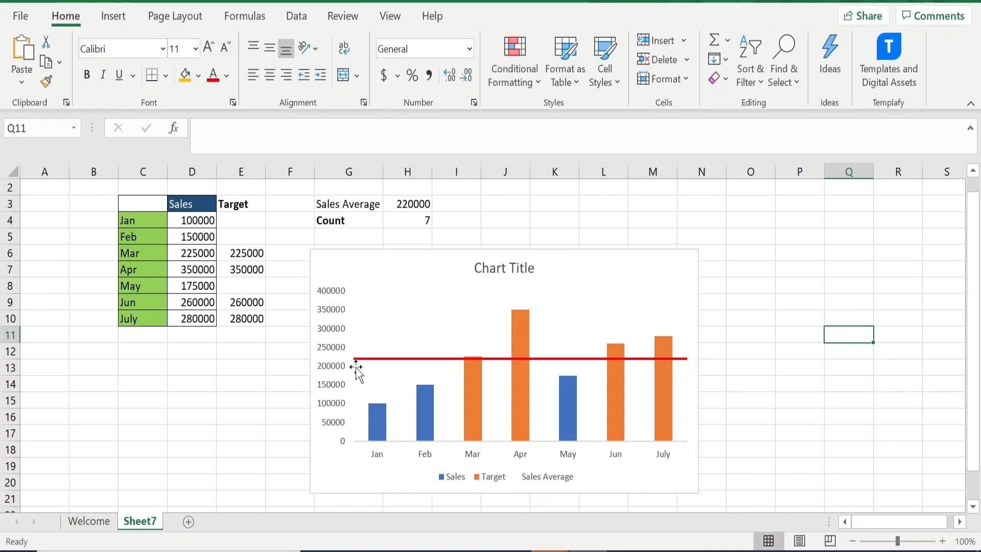
{"action": "mouse_move", "coordinate": [353, 364]}
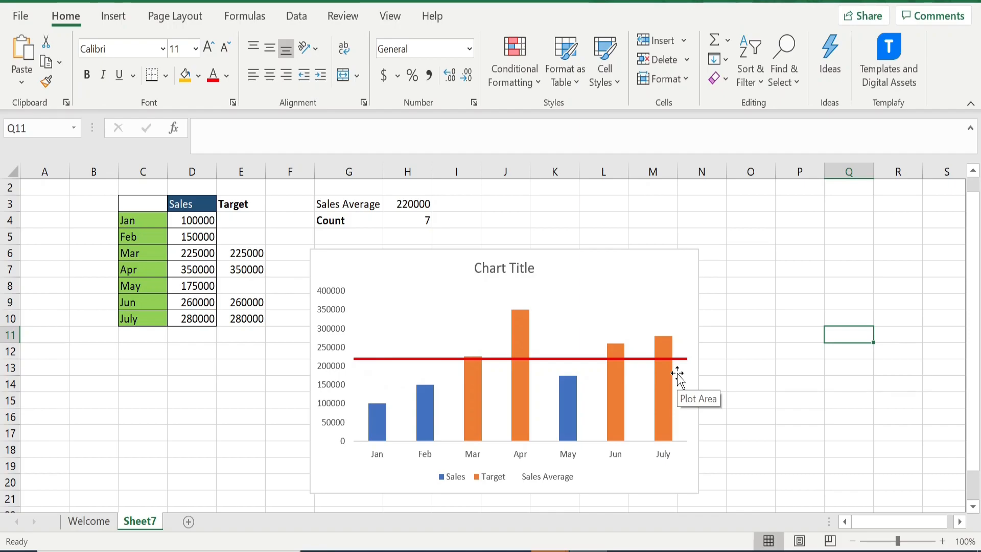
{"action": "left_click", "coordinate": [697, 266]}
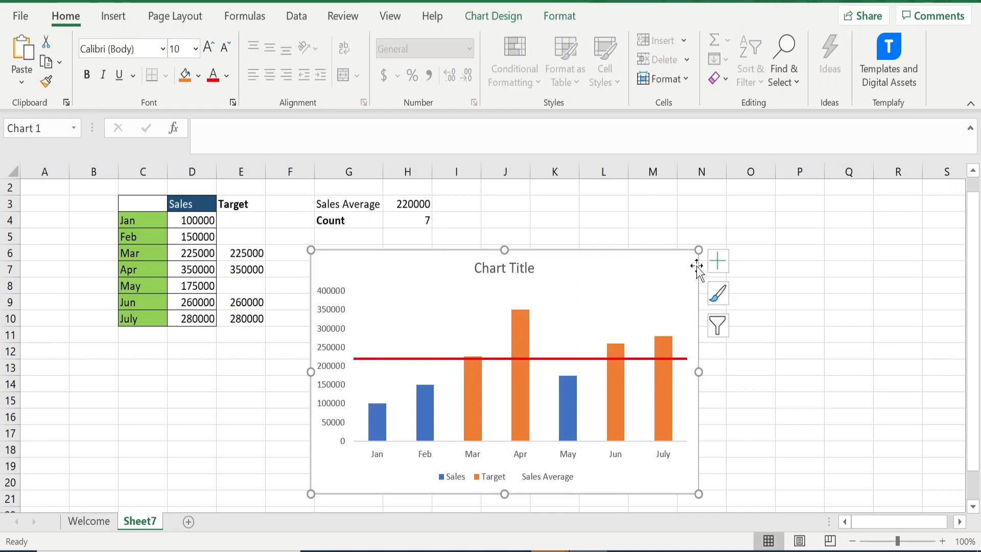
{"action": "left_click", "coordinate": [718, 262]}
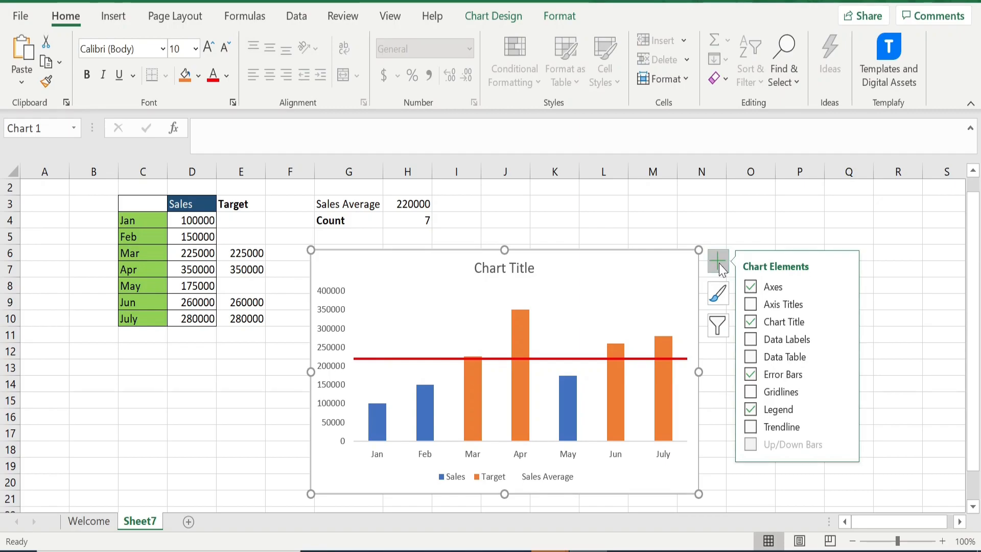
{"action": "left_click", "coordinate": [749, 346]}
Move the average line's 220000 label above the line, fill it orange and make it bold
{"action": "left_click", "coordinate": [377, 363]}
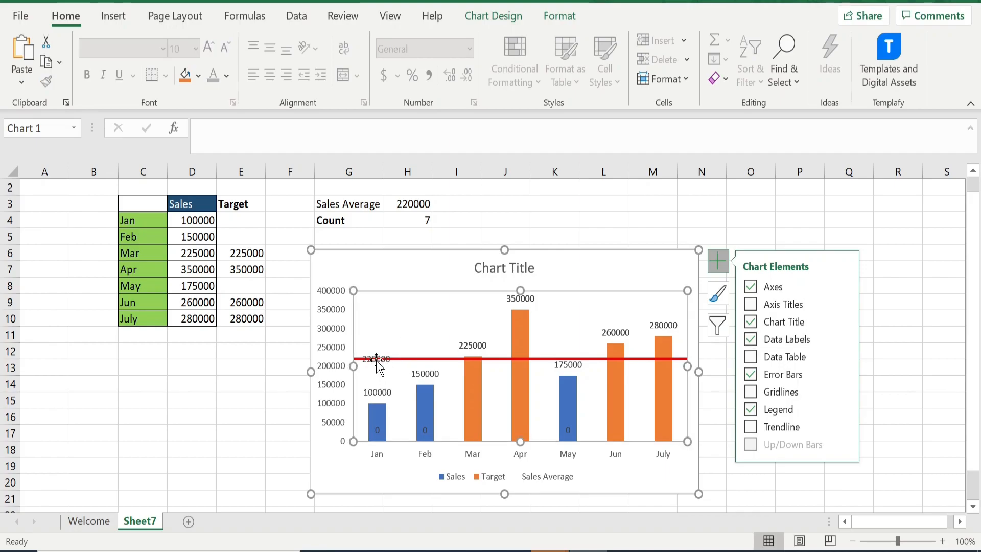
{"action": "left_click", "coordinate": [378, 359]}
{"action": "left_click", "coordinate": [380, 355]}
{"action": "left_click_drag", "start_coordinate": [381, 352], "coordinate": [390, 339]}
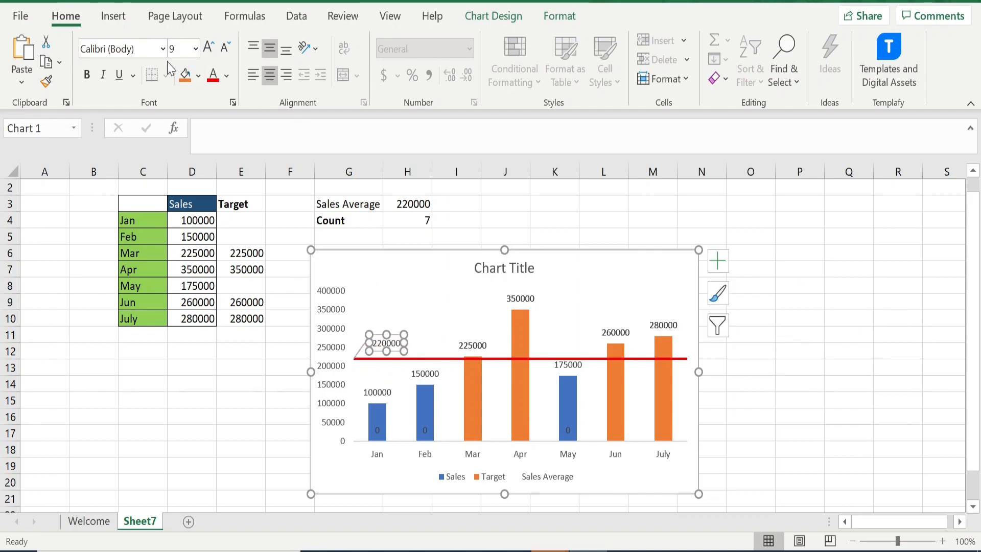
{"action": "left_click", "coordinate": [186, 77]}
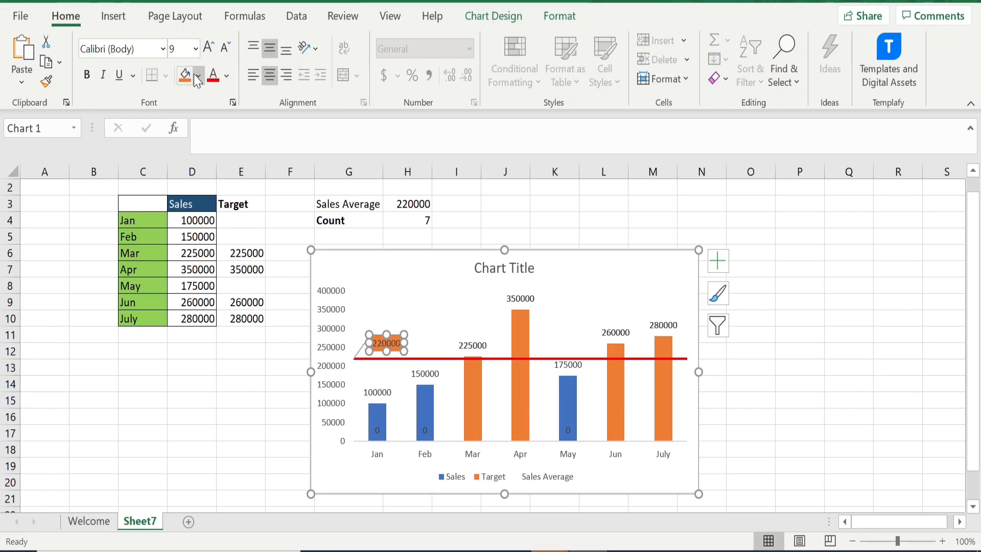
{"action": "left_click", "coordinate": [87, 74]}
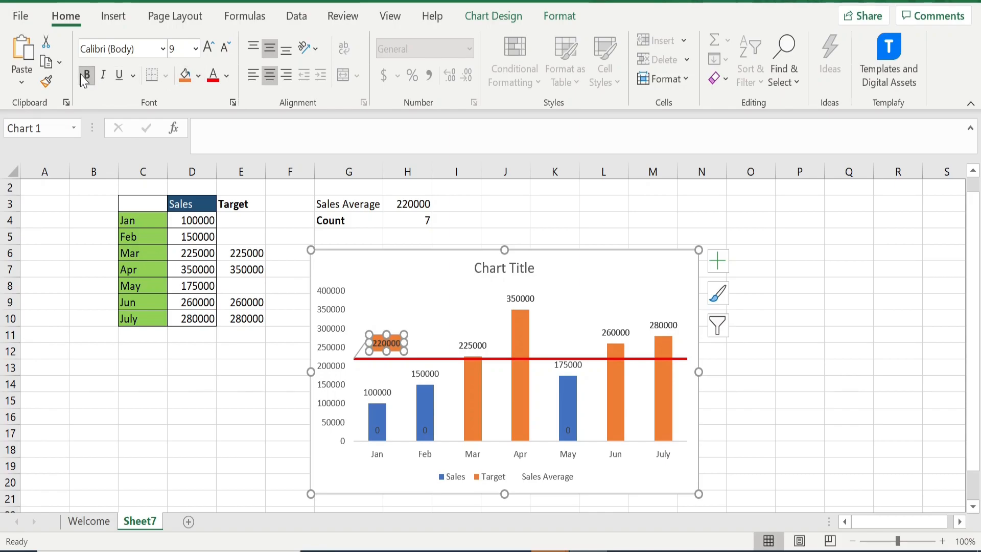
{"action": "left_click", "coordinate": [361, 353]}
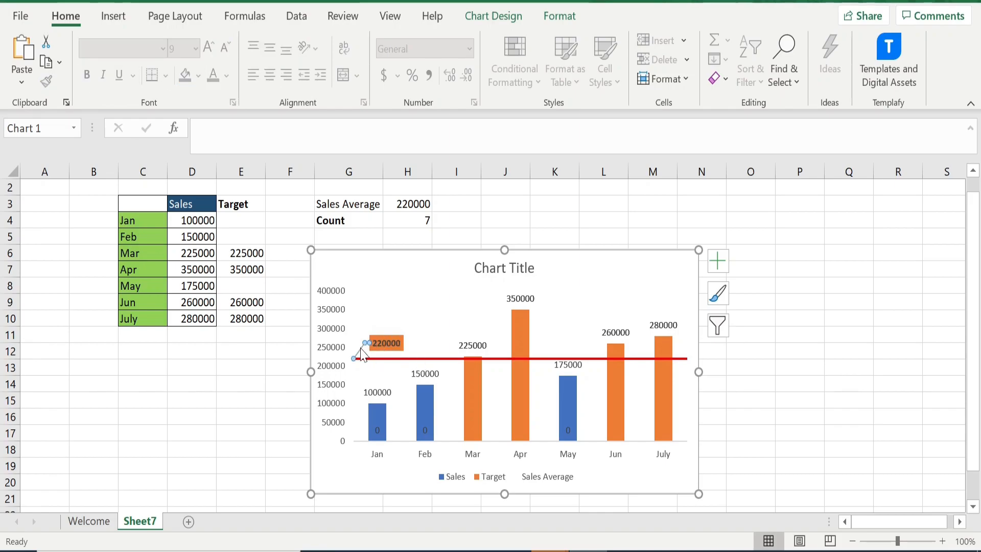
{"action": "left_click", "coordinate": [362, 345]}
Make the column data labels bold
{"action": "left_click", "coordinate": [372, 394]}
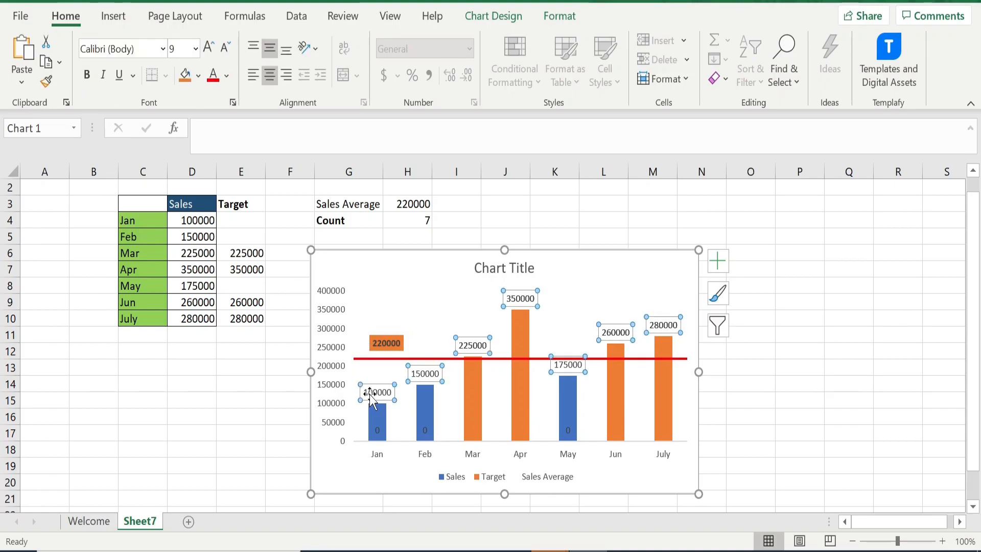
{"action": "left_click", "coordinate": [88, 78]}
{"action": "left_click", "coordinate": [793, 429]}
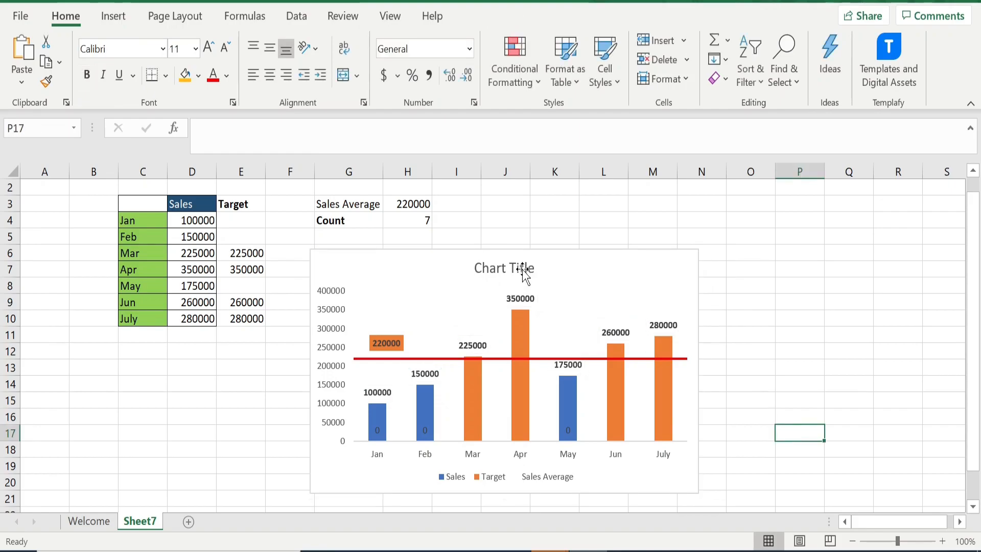
Rename the chart title to Sales v/s Target Analysis
{"action": "left_click", "coordinate": [506, 265]}
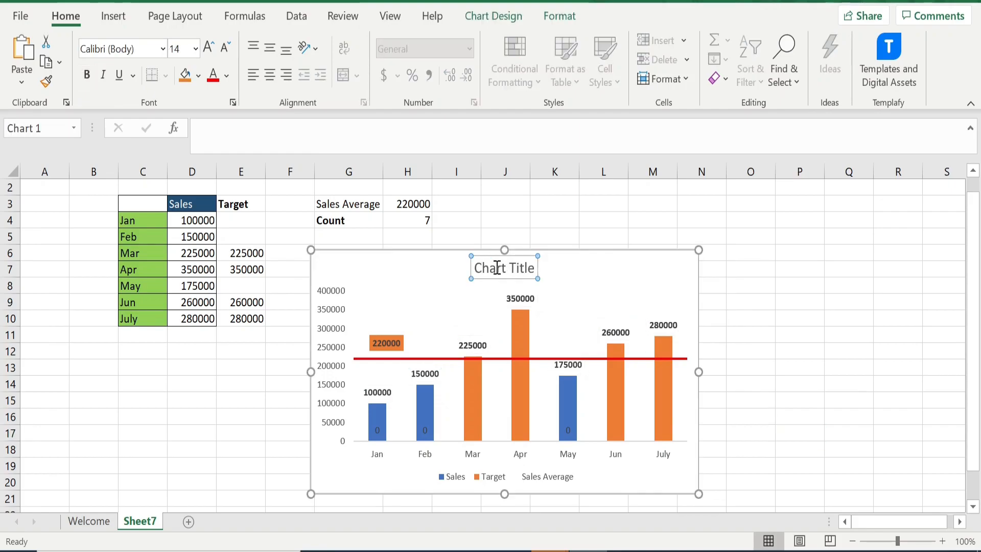
{"action": "left_click_drag", "start_coordinate": [476, 268], "coordinate": [523, 268]}
{"action": "type", "text": "Salves"}
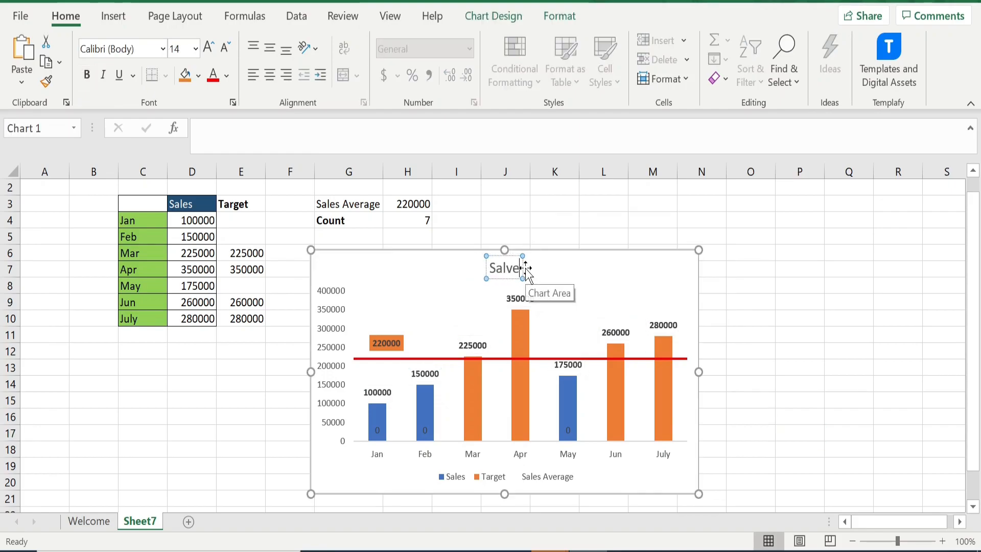
{"action": "key", "text": "BackSpace"}
{"action": "key", "text": "BackSpace"}
{"action": "key", "text": "BackSpace"}
{"action": "type", "text": "es v/s Tag"}
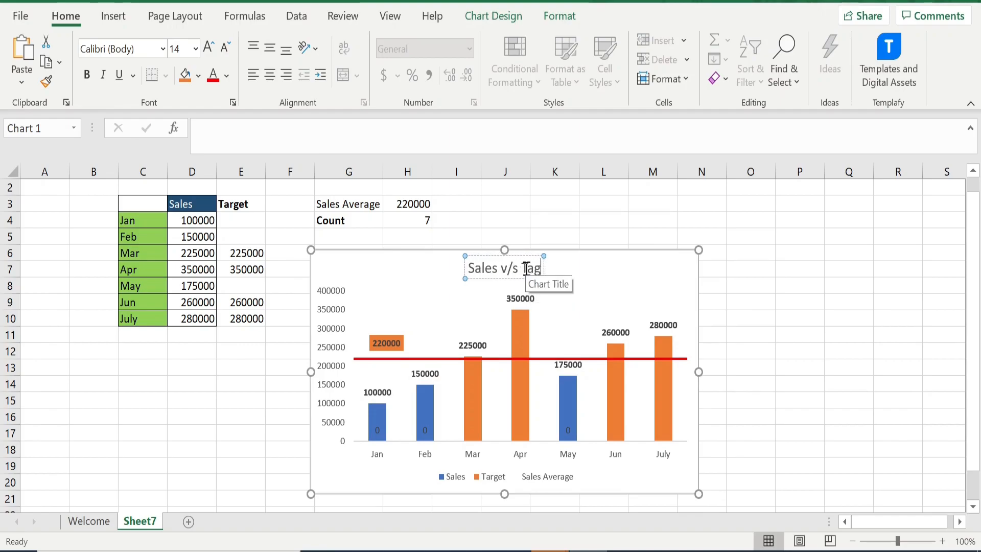
{"action": "key", "text": "BackSpace"}
{"action": "type", "text": "rget Ab"}
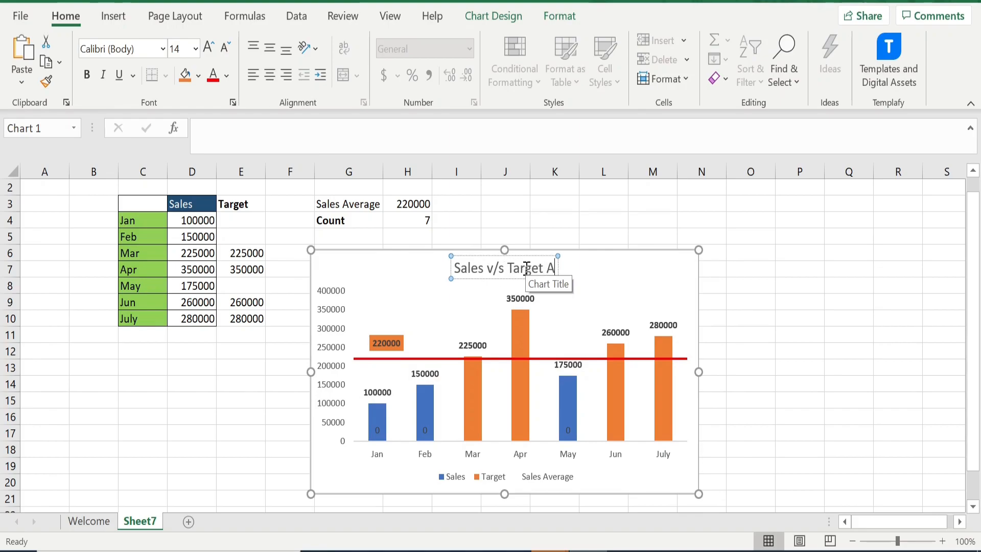
{"action": "key", "text": "BackSpace"}
{"action": "type", "text": "nalsy"}
{"action": "key", "text": "BackSpace"}
{"action": "key", "text": "BackSpace"}
{"action": "type", "text": "ysis"}
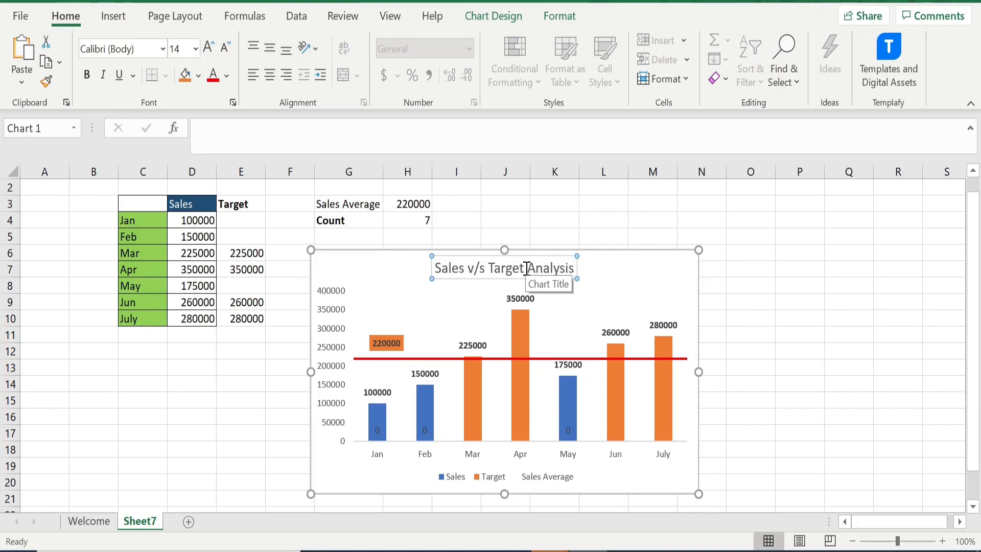
{"action": "left_click", "coordinate": [722, 405]}
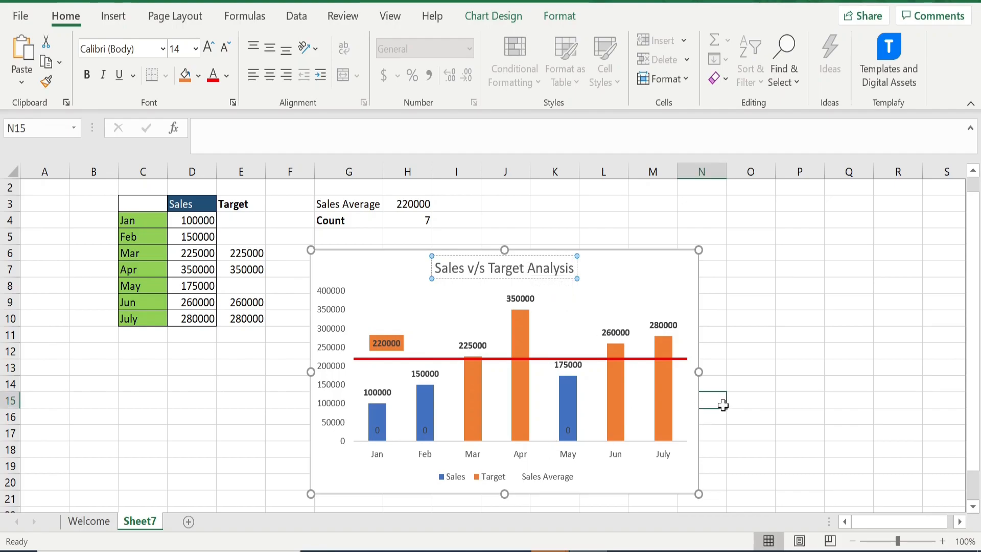